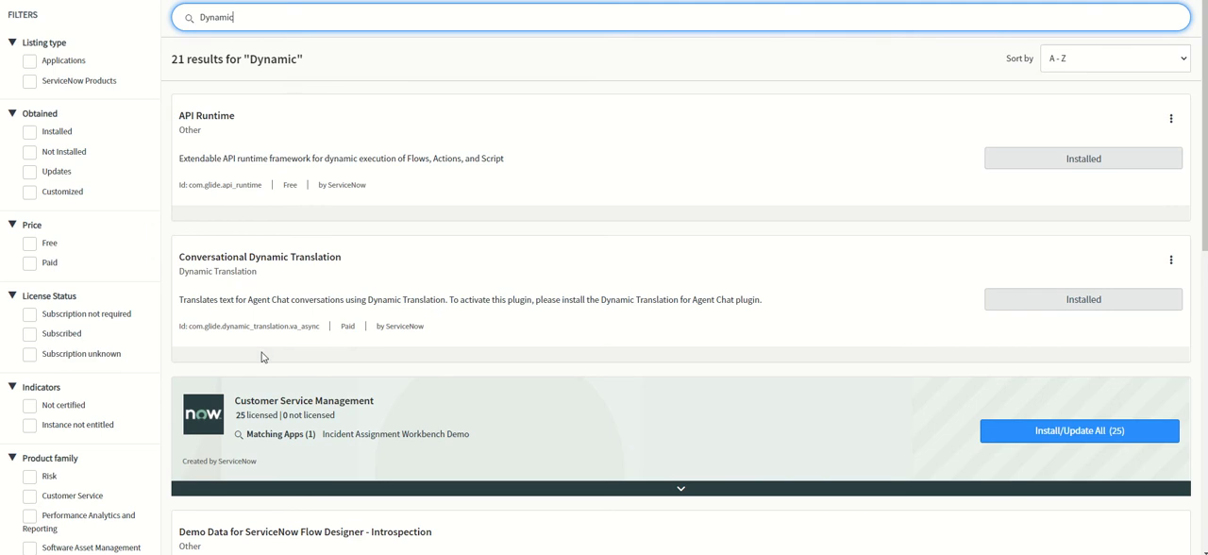
Browse the "Dynamic" application results and expand the Dynamic Translation bundle to examine its licensed plugins and their installation status
scroll(394, 398, "down", 1)
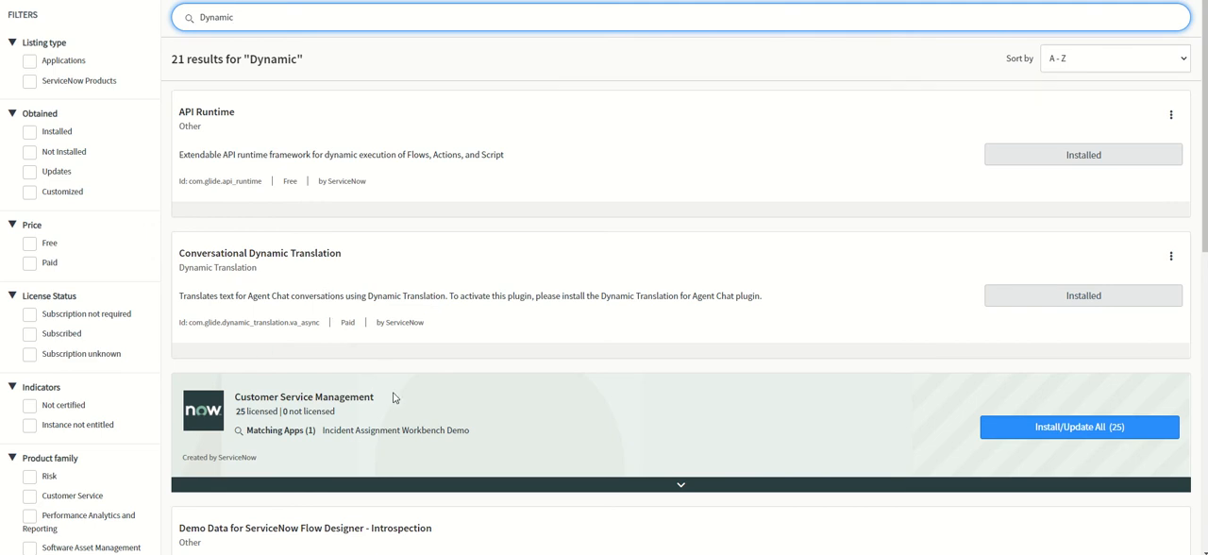
scroll(399, 400, "down", 2)
scroll(365, 345, "up", 2)
scroll(373, 340, "down", 1)
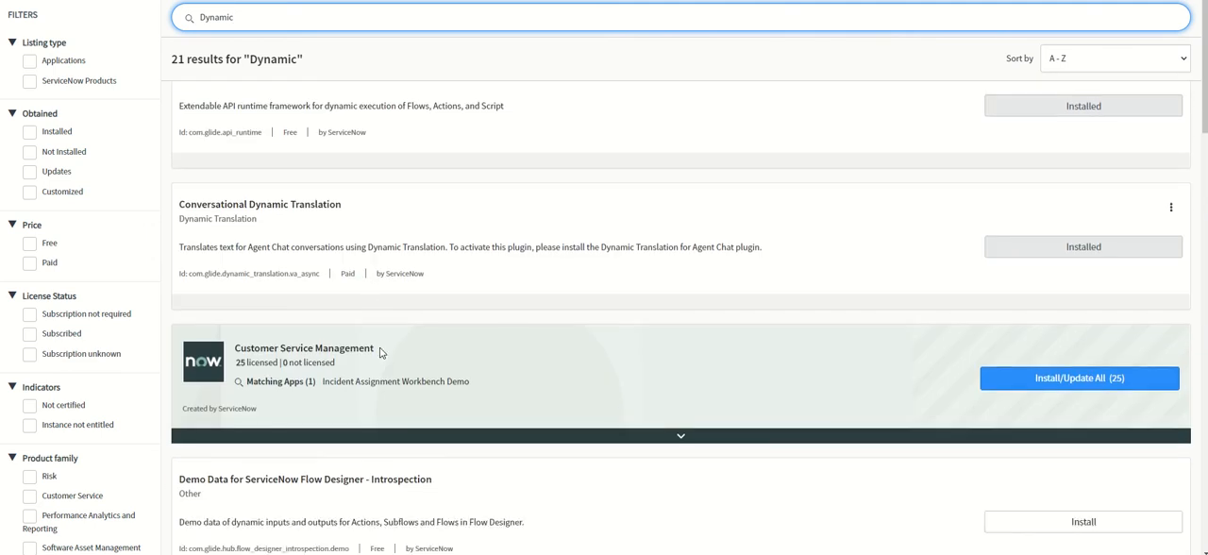
scroll(382, 352, "down", 8)
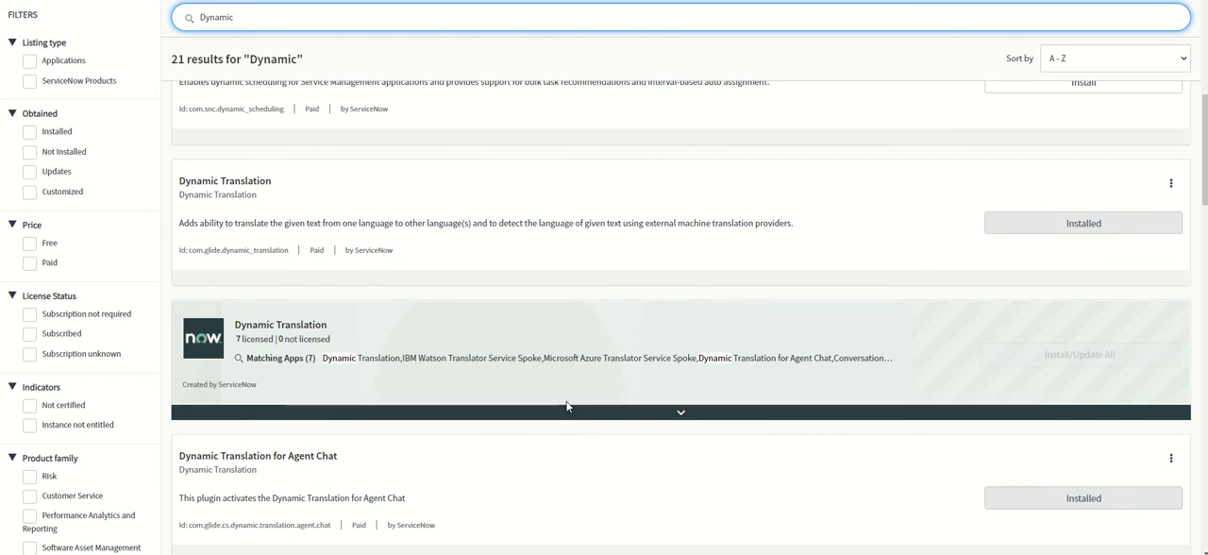
left_click(686, 417)
scroll(329, 439, "down", 3)
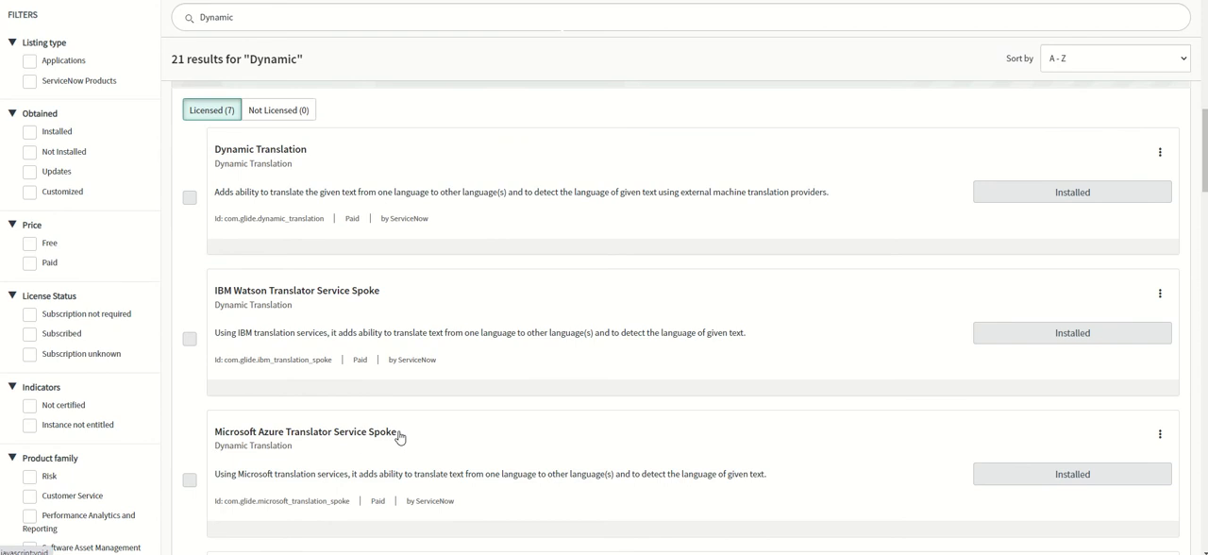
scroll(469, 423, "up", 3)
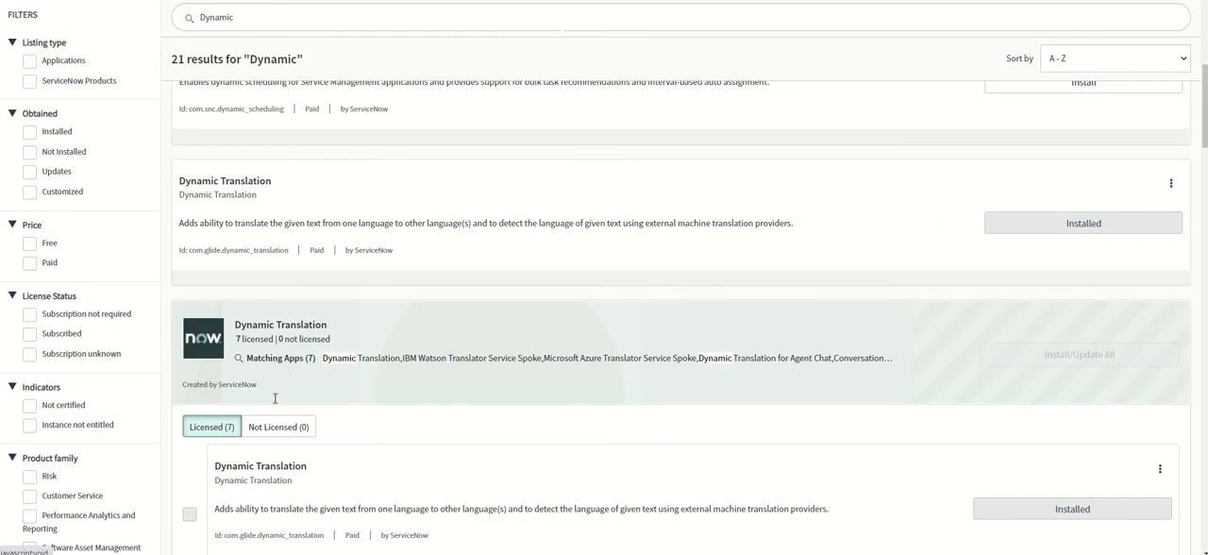
scroll(604, 377, "down", 3)
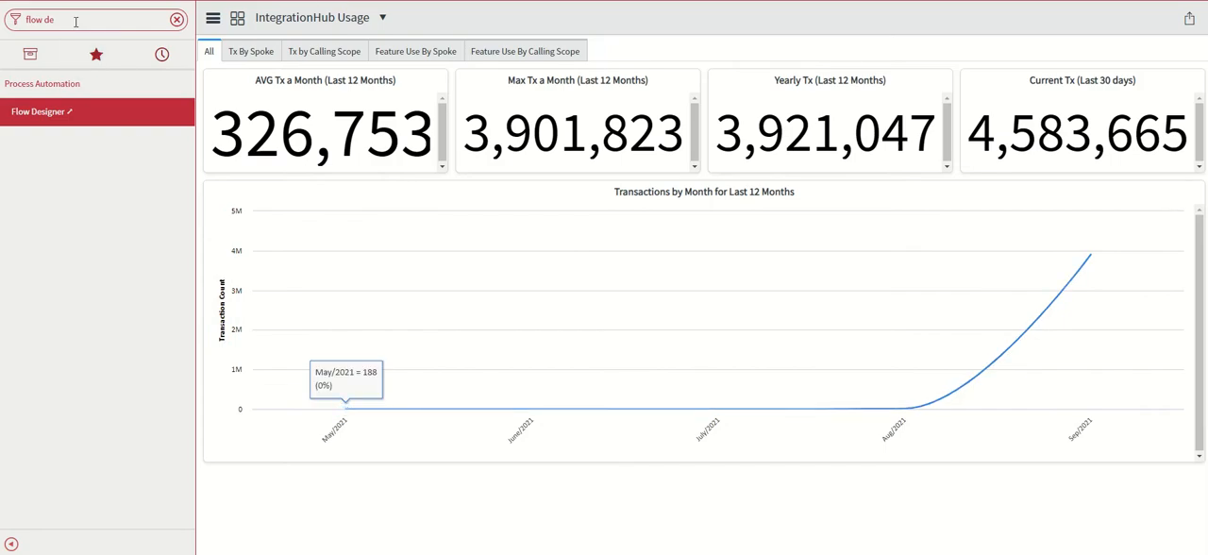
Open Flow Designer's connections, search for "micro", and open the MicrosoftTranslation connection details
left_click(76, 20)
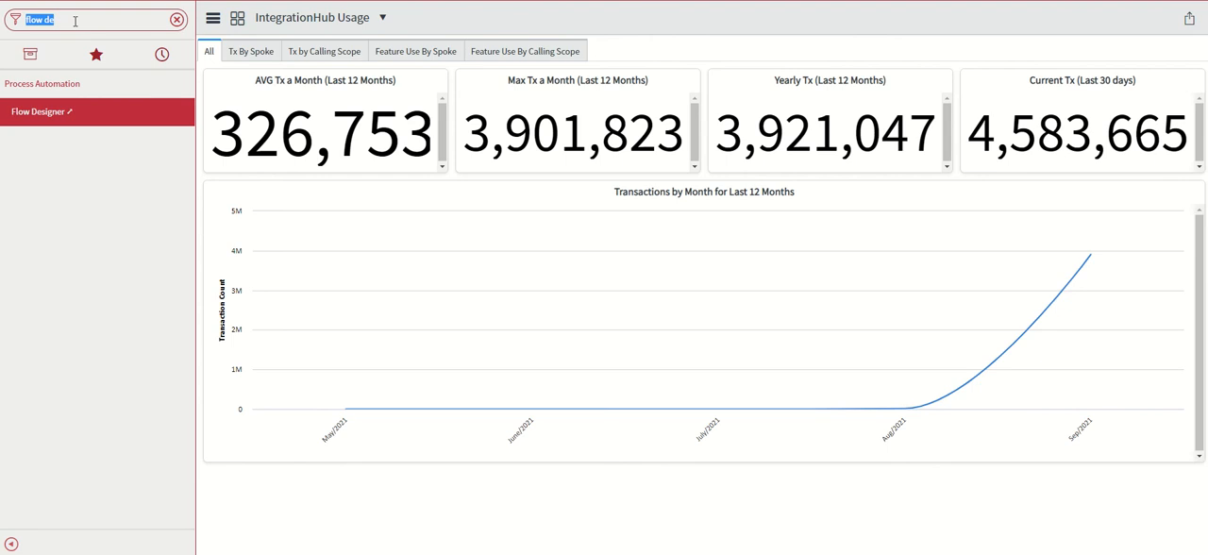
mouse_move(542, 394)
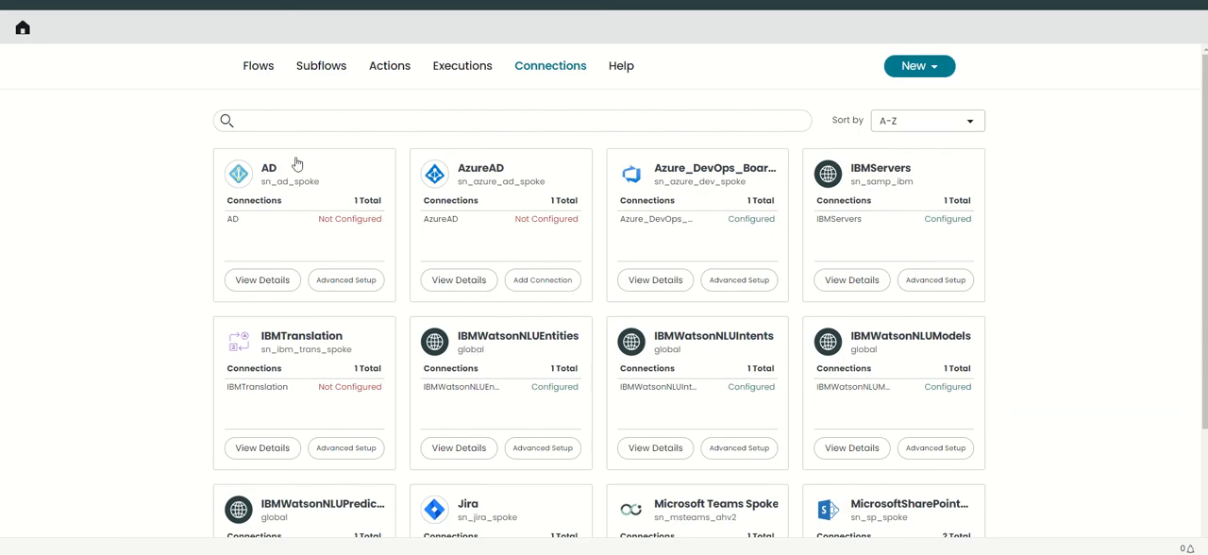
left_click(508, 126)
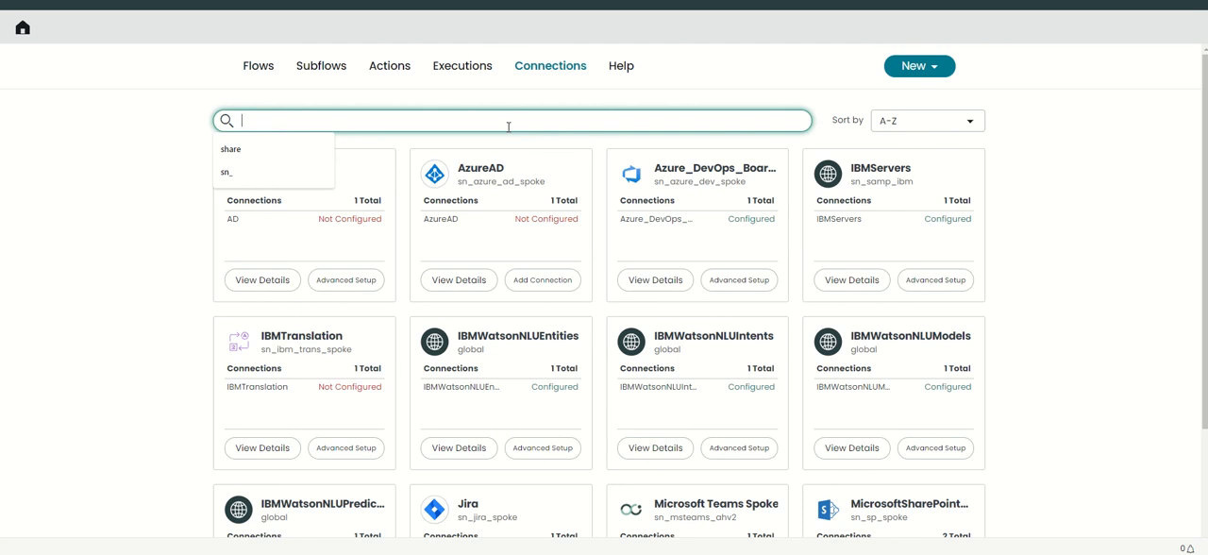
type("micr")
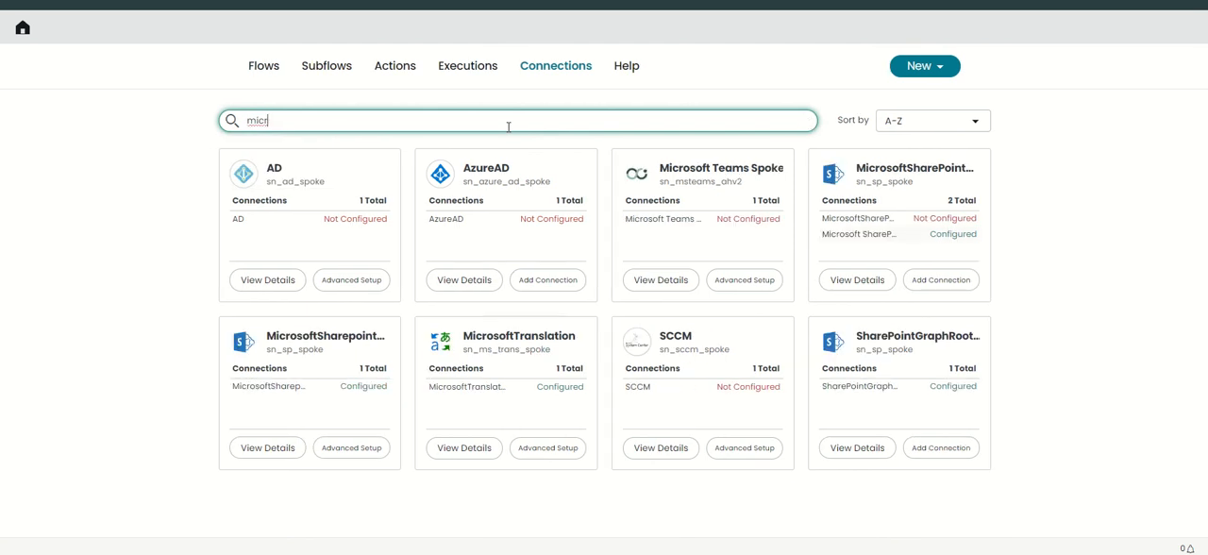
type("o")
left_click(512, 345)
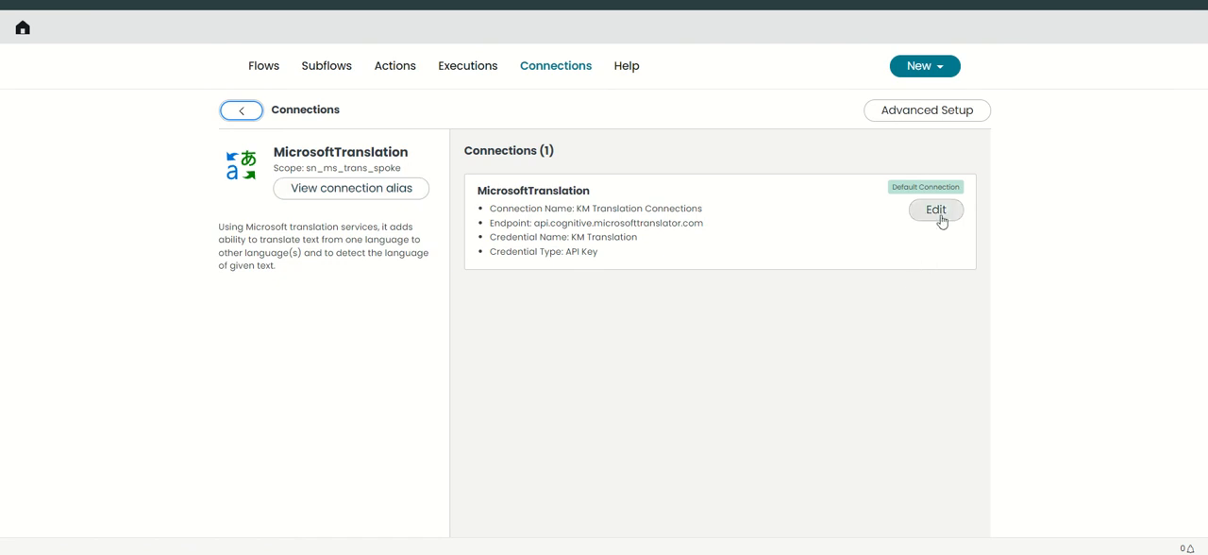
Open the KM Translation Connections record through its connection alias and examine the Connection URL and ocp-apim-subscription-region fields
left_click(362, 189)
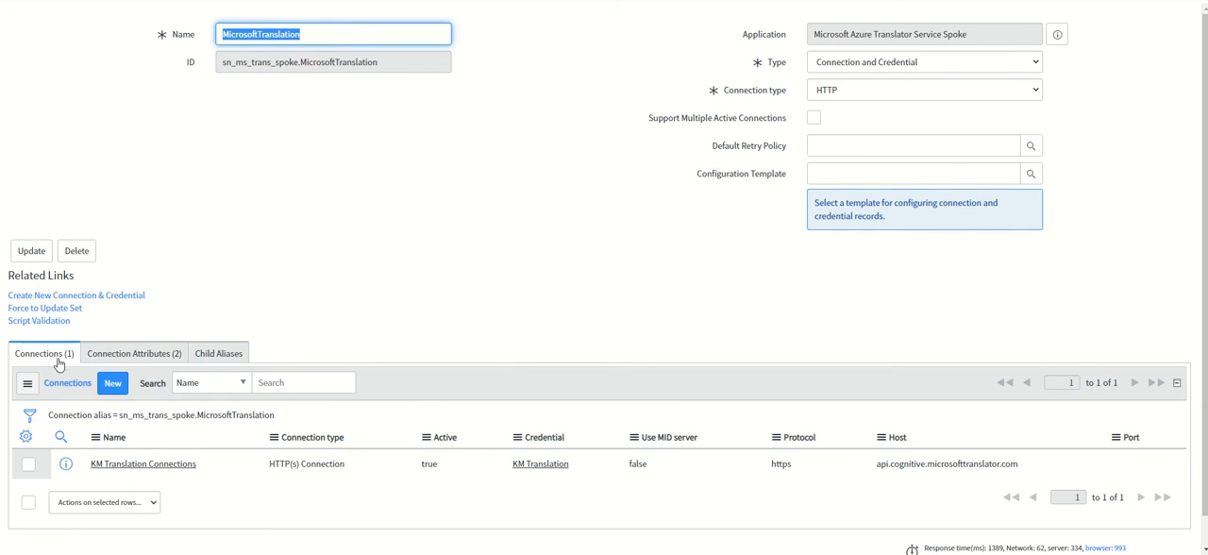
left_click(116, 467)
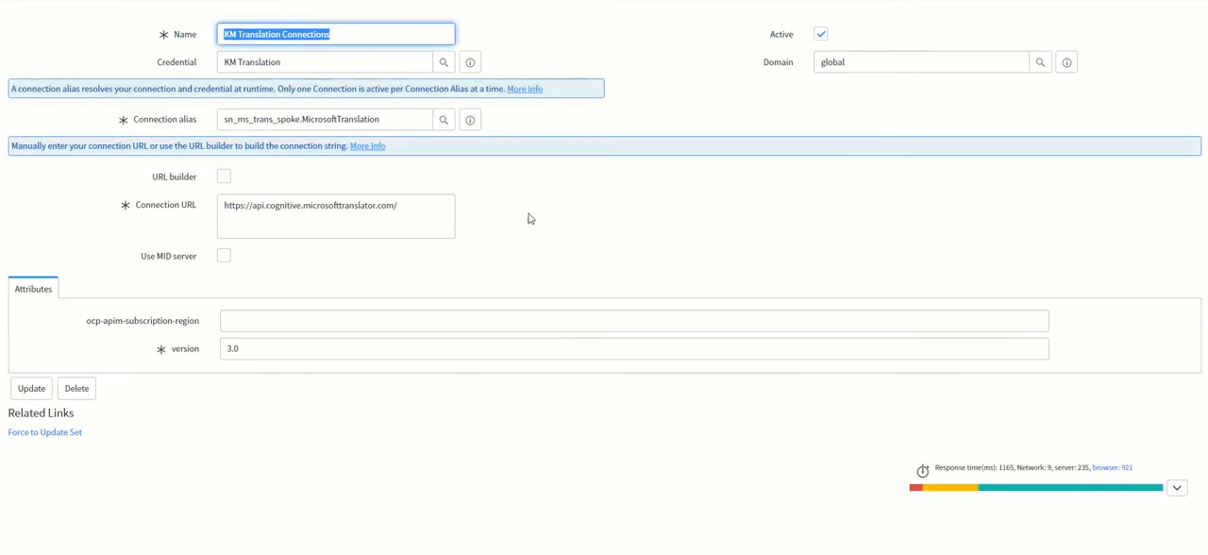
left_click_drag(422, 214, 170, 240)
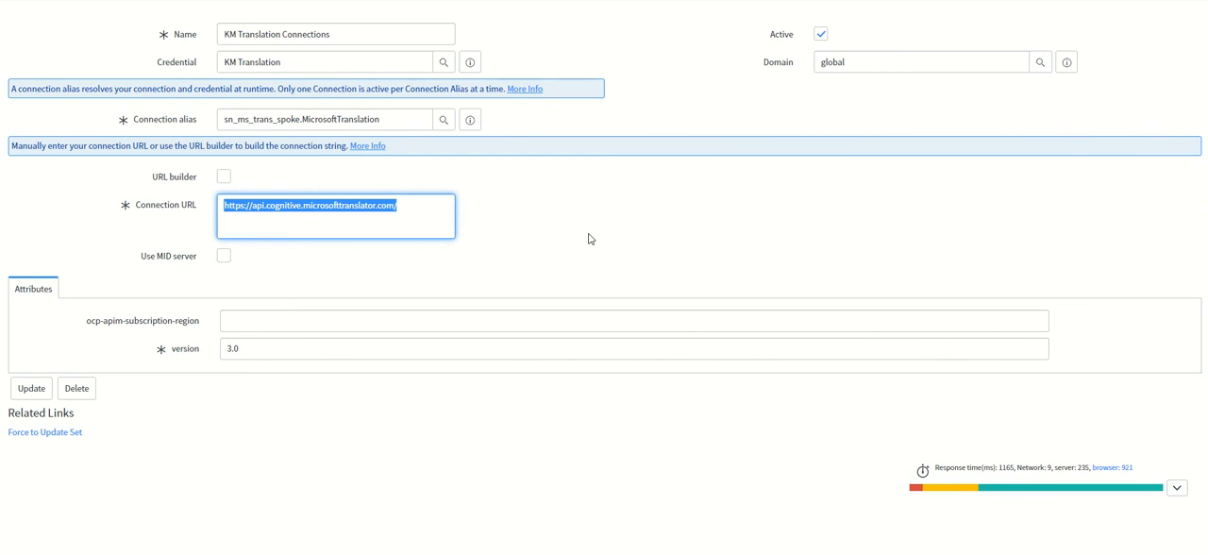
left_click_drag(85, 325, 202, 326)
left_click(230, 324)
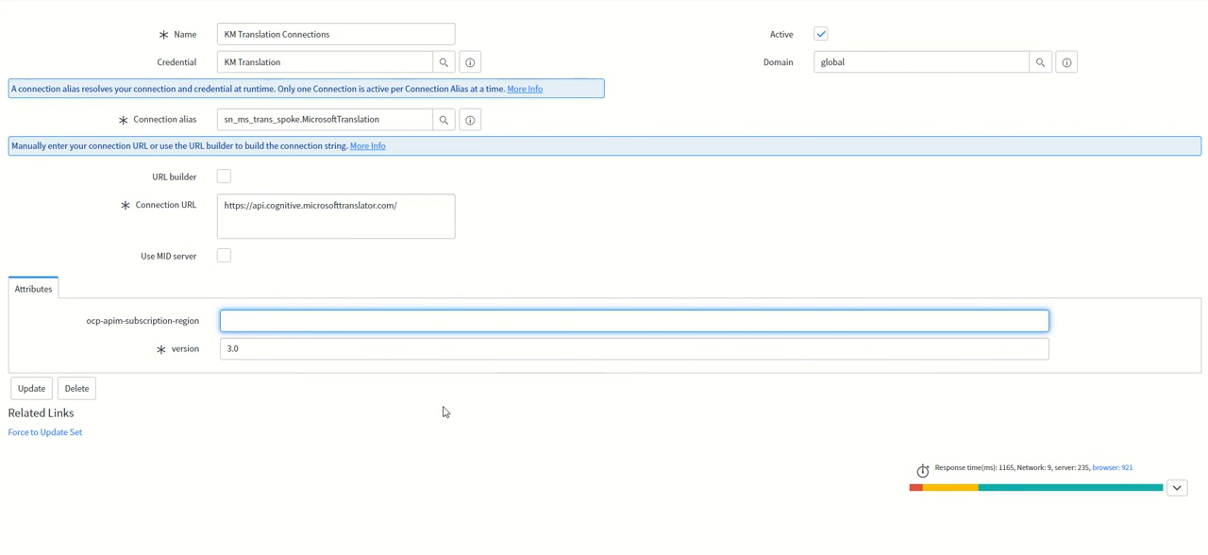
Open the KM Translation credential record linked to the connection and check its API Key field
left_click(470, 64)
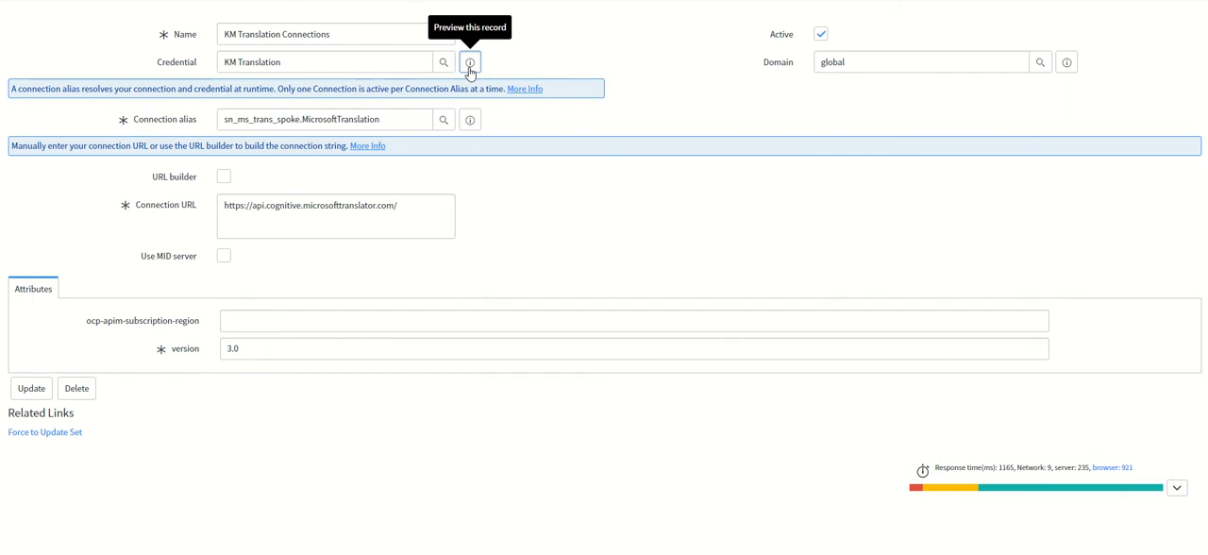
left_click(661, 114)
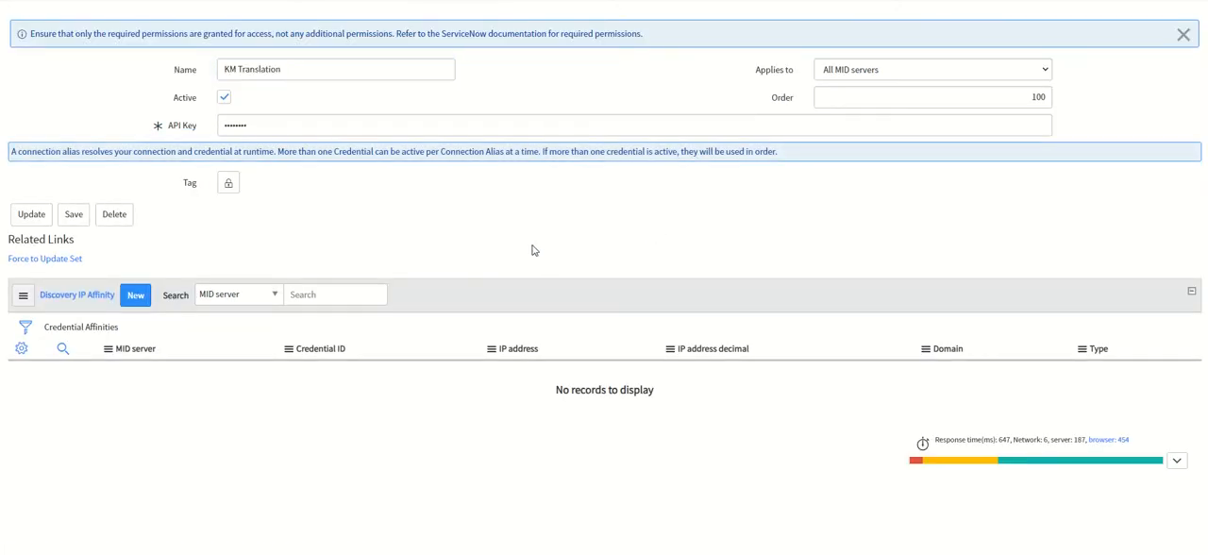
left_click_drag(281, 125, 171, 131)
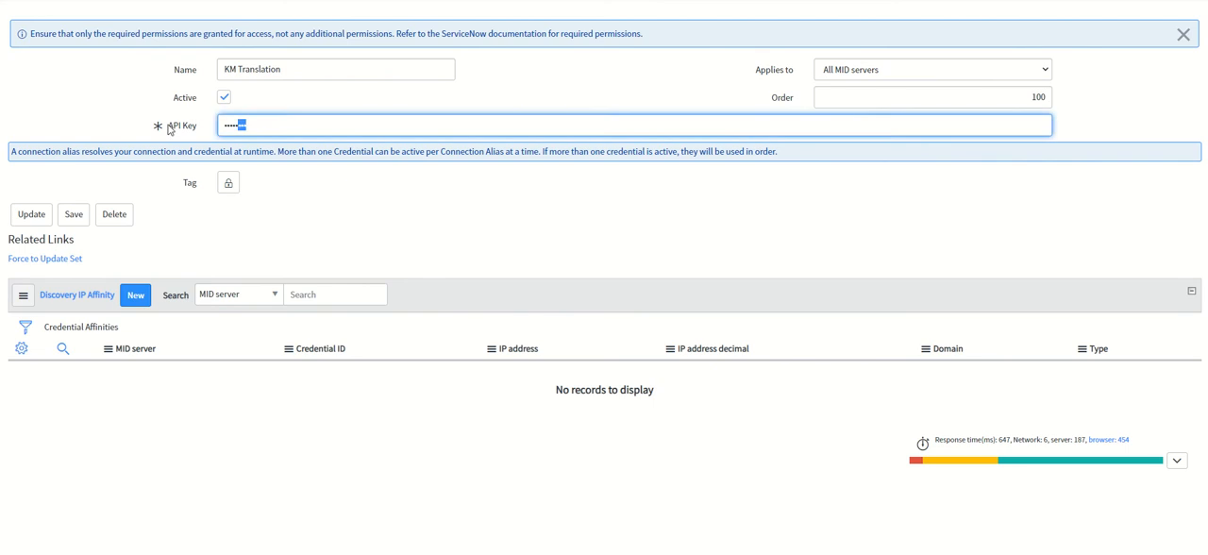
left_click(780, 259)
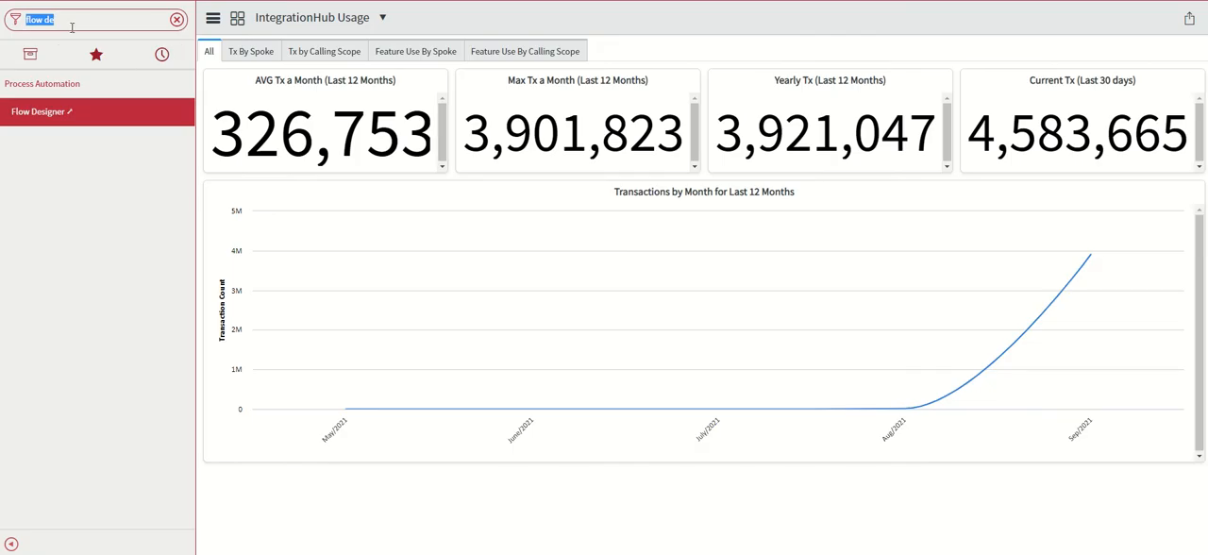
Filter the navigator for "Dynamic tra" and open the Microsoft record in Translator Configurations
type("Dynamic T")
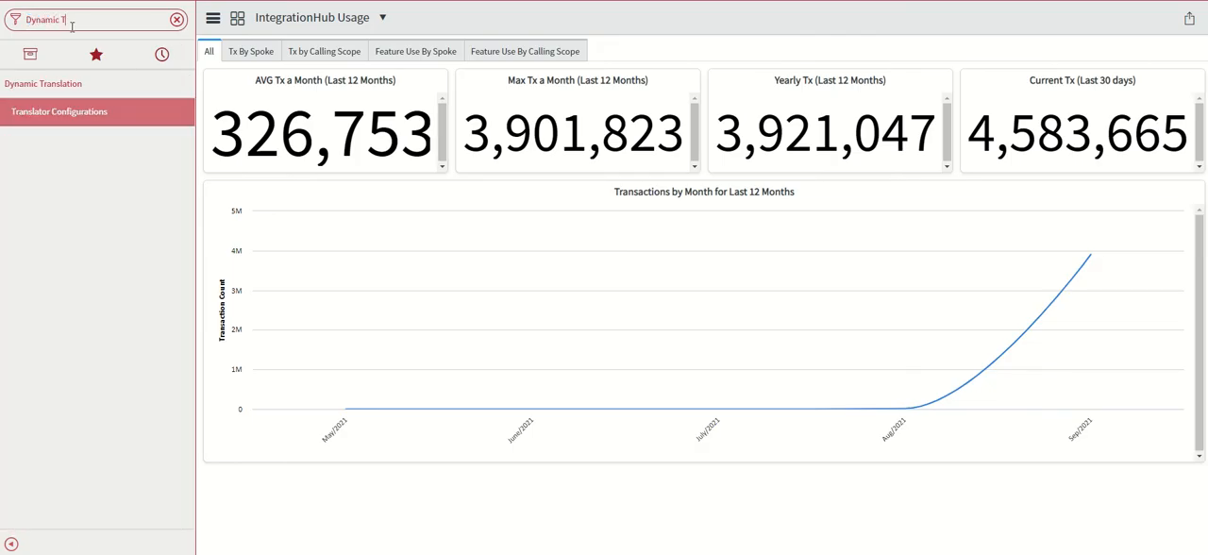
key("BackSpace")
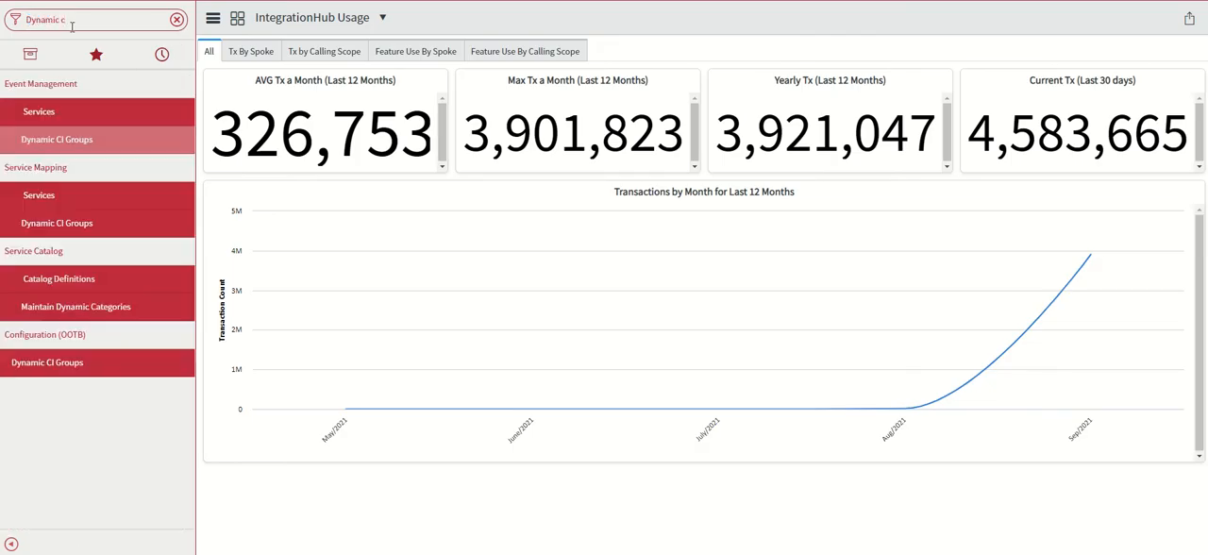
type("tra")
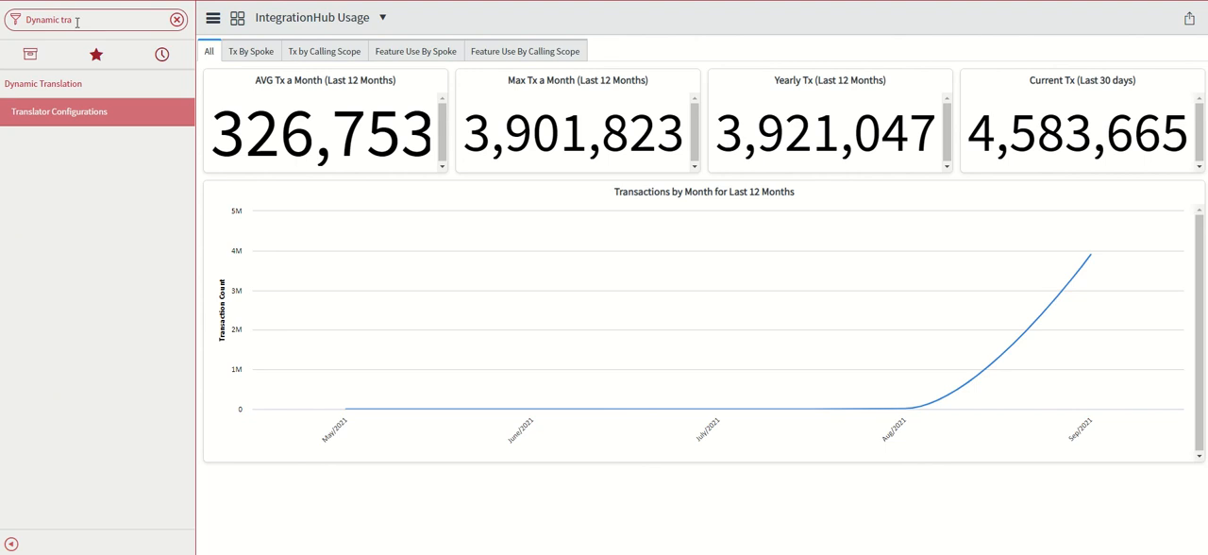
left_click(96, 121)
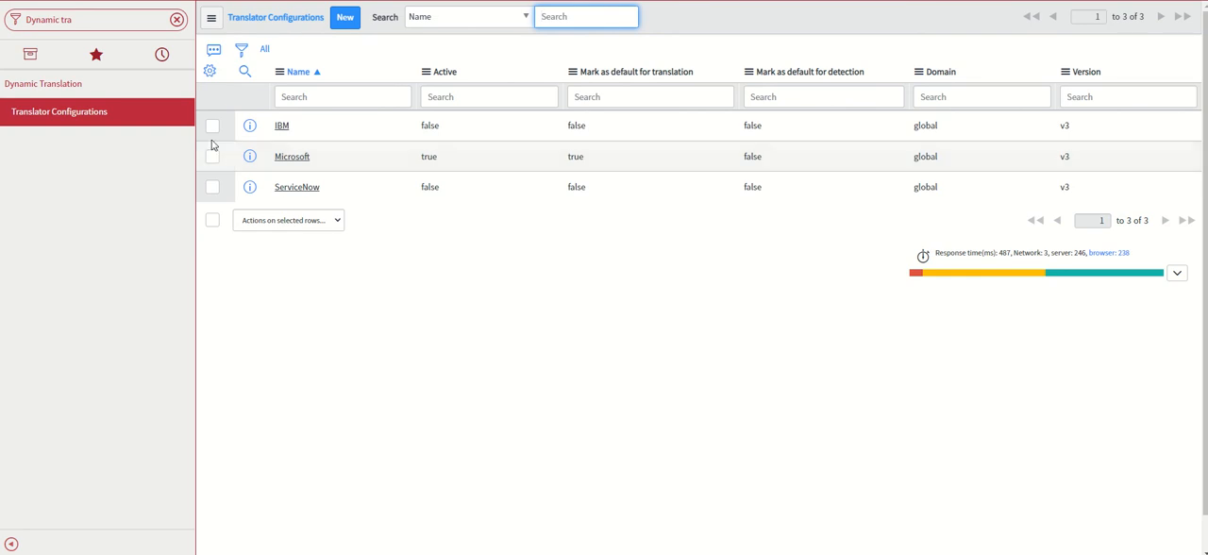
left_click(292, 159)
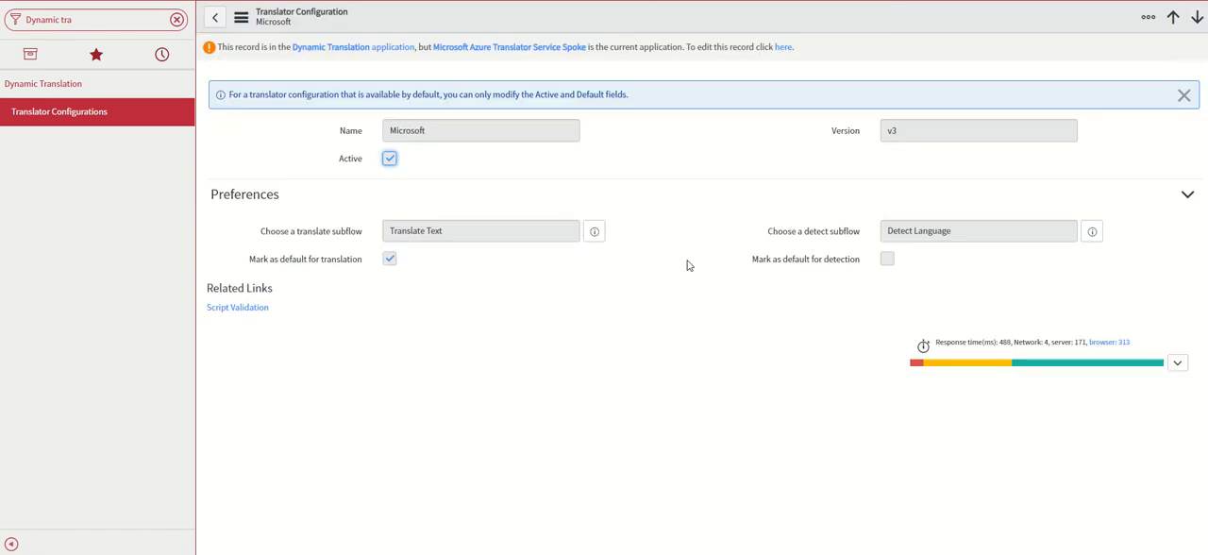
Switch the current application scope to Dynamic Translation so the Microsoft translator configuration can be edited
left_click(685, 355)
left_click(703, 1)
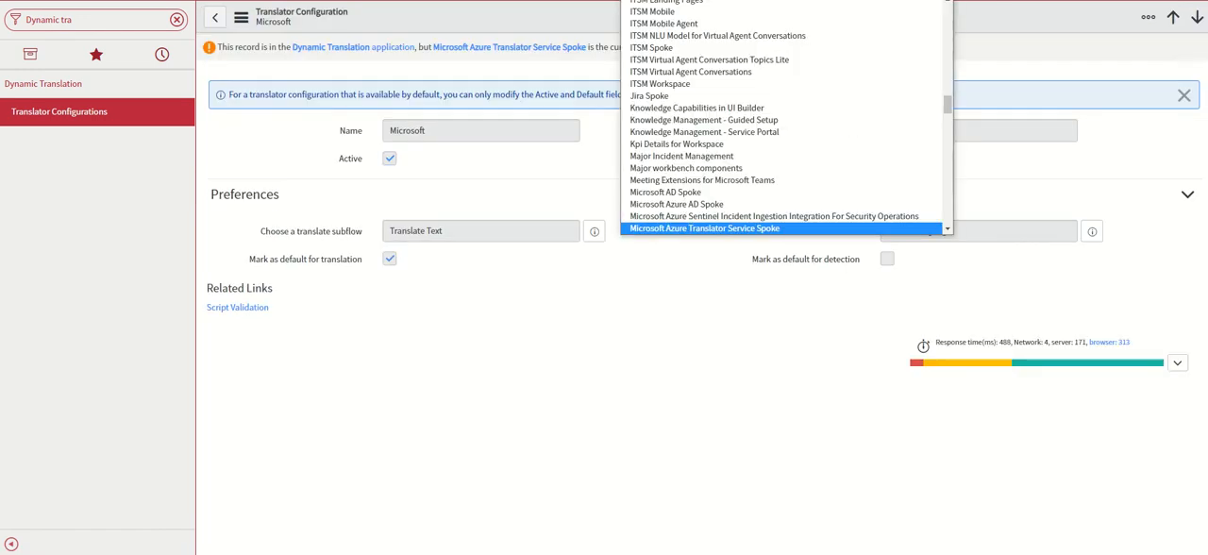
type("dy")
key("Return")
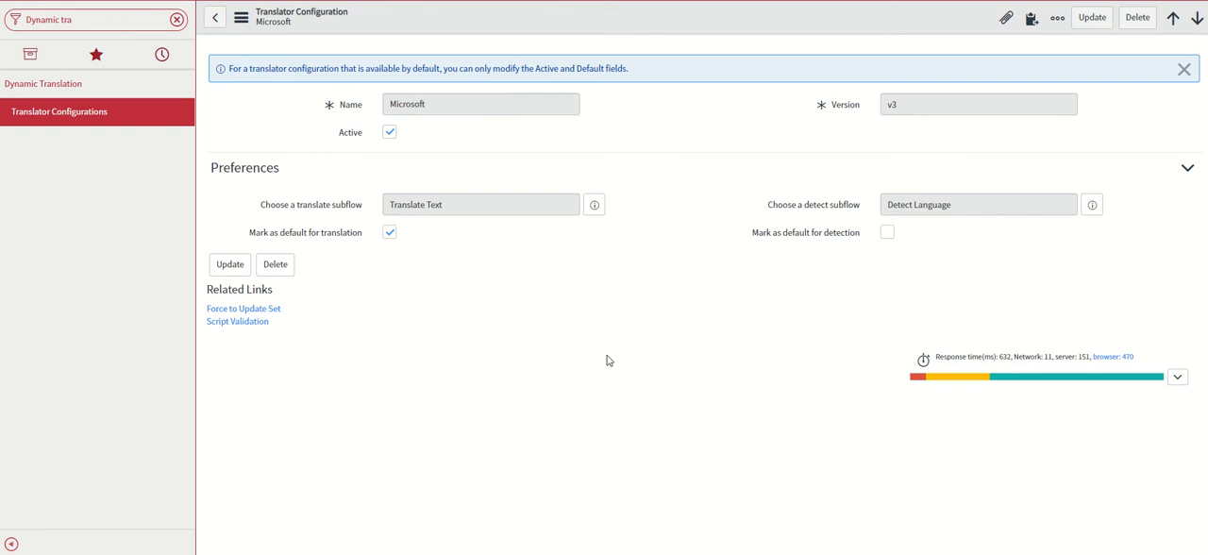
Filter the navigator for "Transla", list all open knowledge translation tasks, and open task KTT0001063
left_click(177, 19)
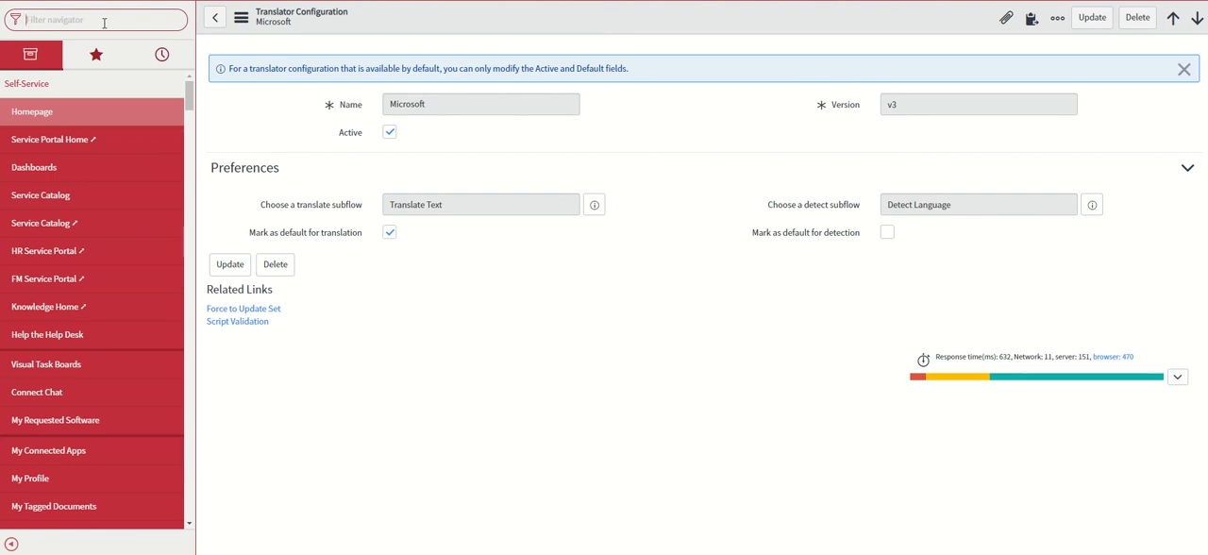
type("Transla")
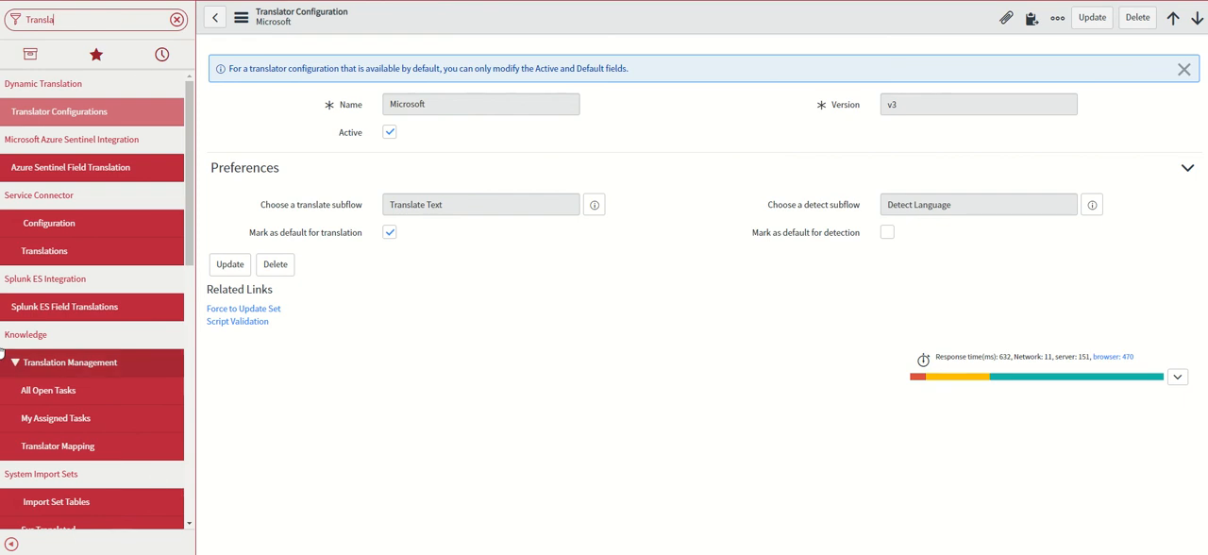
left_click(54, 403)
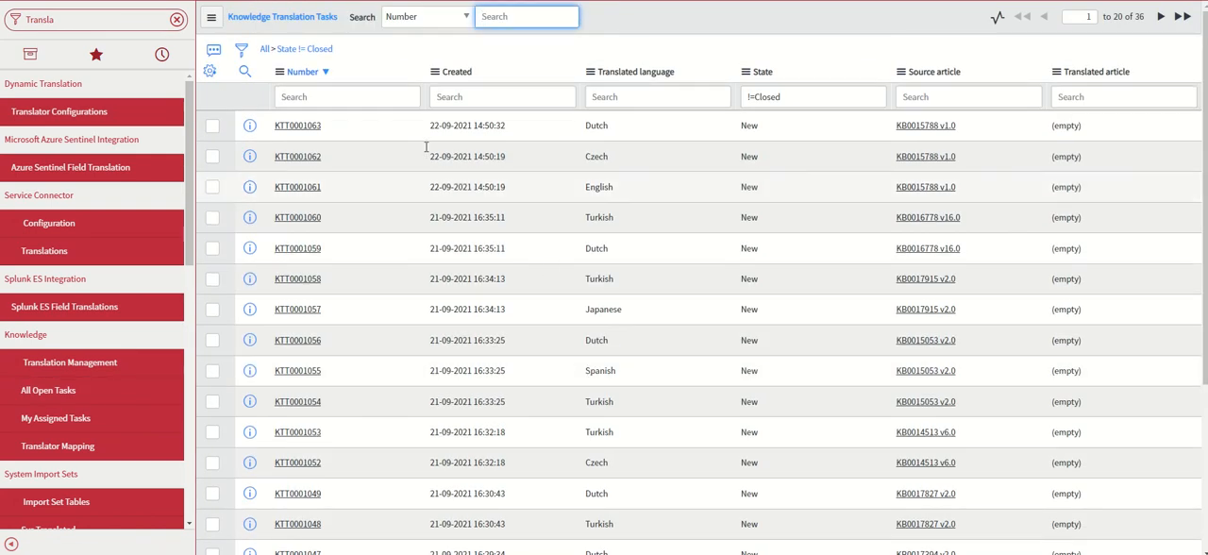
left_click(288, 128)
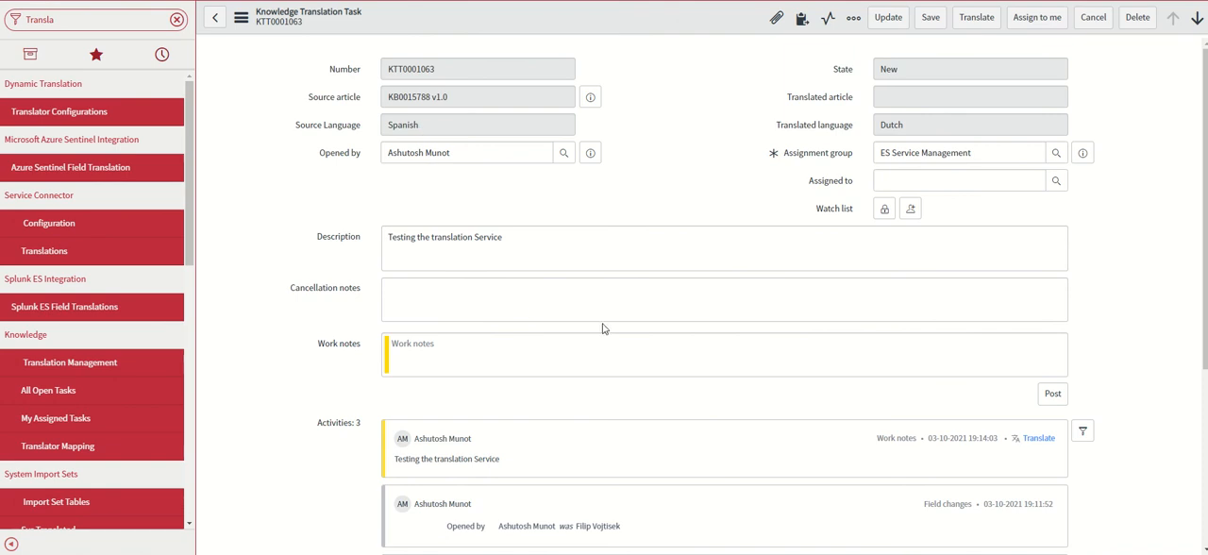
Machine-translate the task's Spanish source article into Dutch, accepting the overwrite, and review the translated short description and first body line
left_click(427, 126)
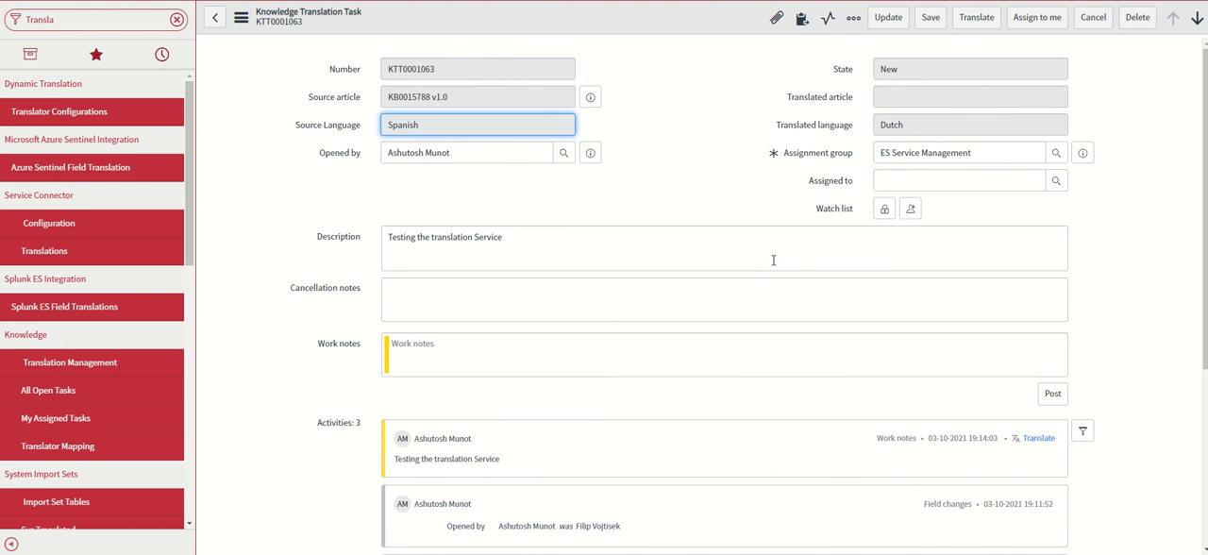
left_click(977, 21)
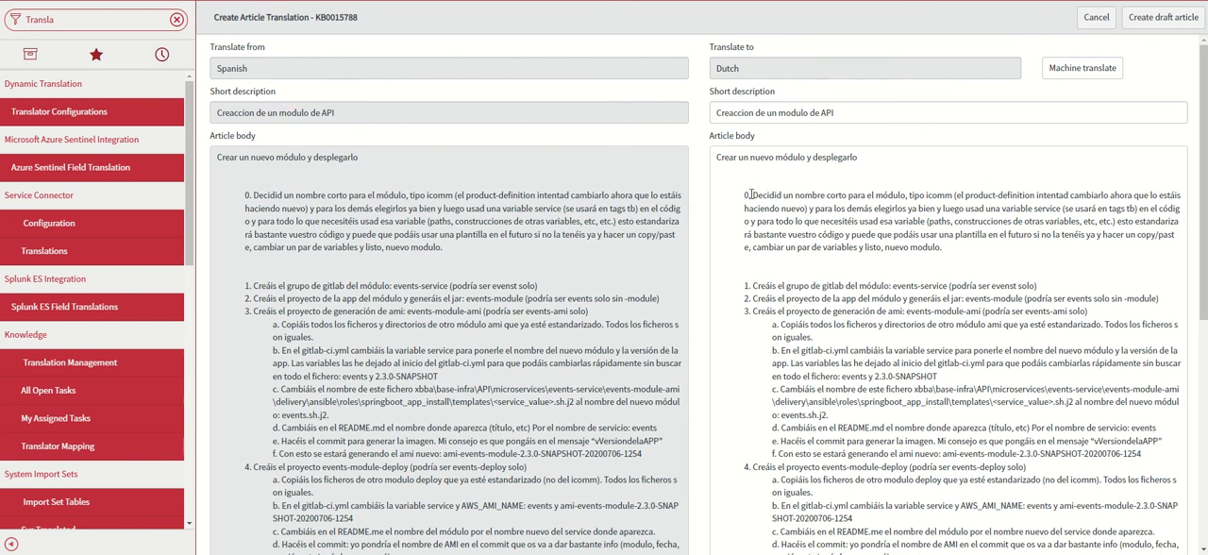
left_click(1083, 70)
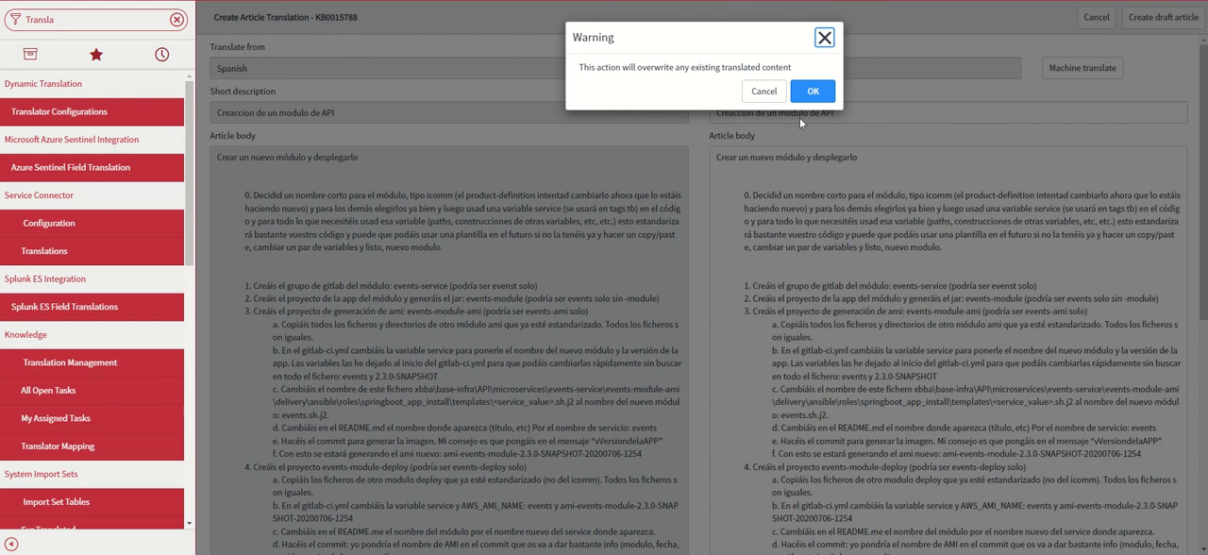
left_click(813, 91)
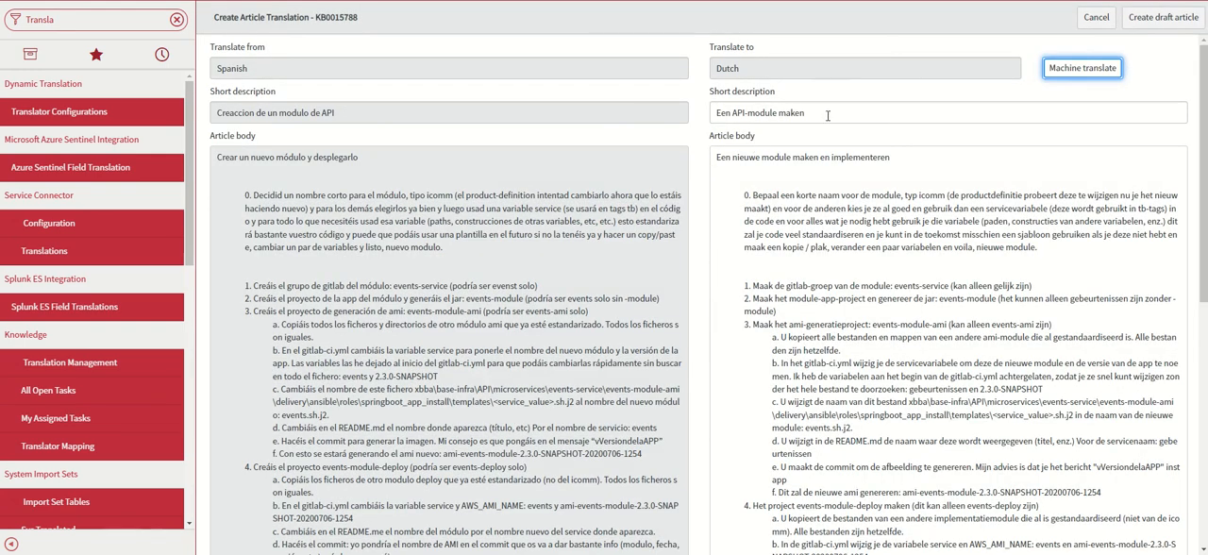
left_click_drag(828, 115, 706, 121)
left_click_drag(893, 158, 668, 157)
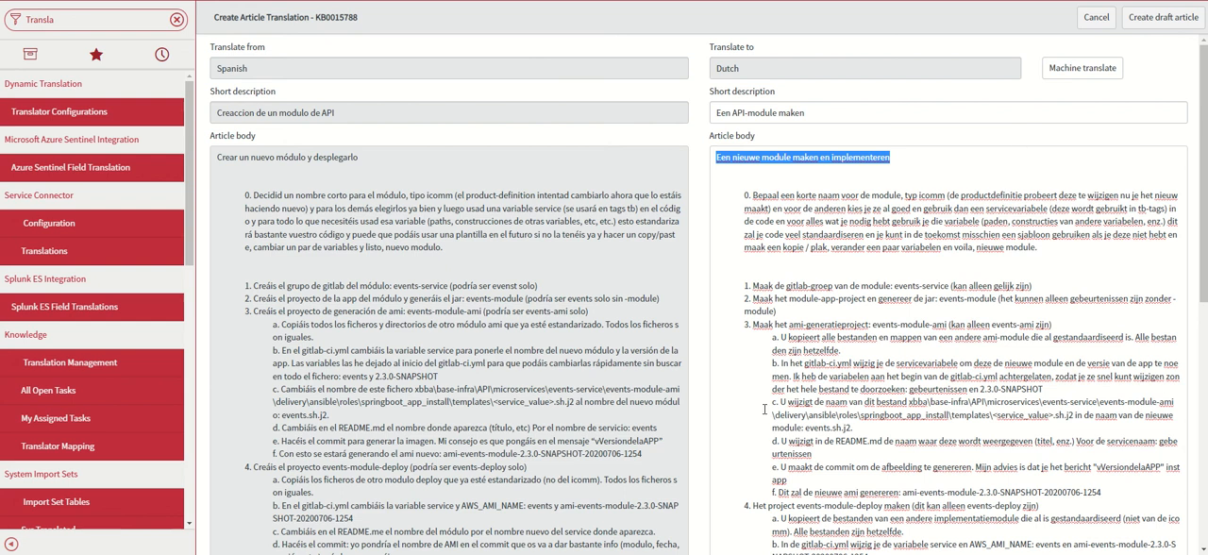
Cancel the article translation and open a new incident form by filtering the navigator for "Incident"
left_click(1094, 19)
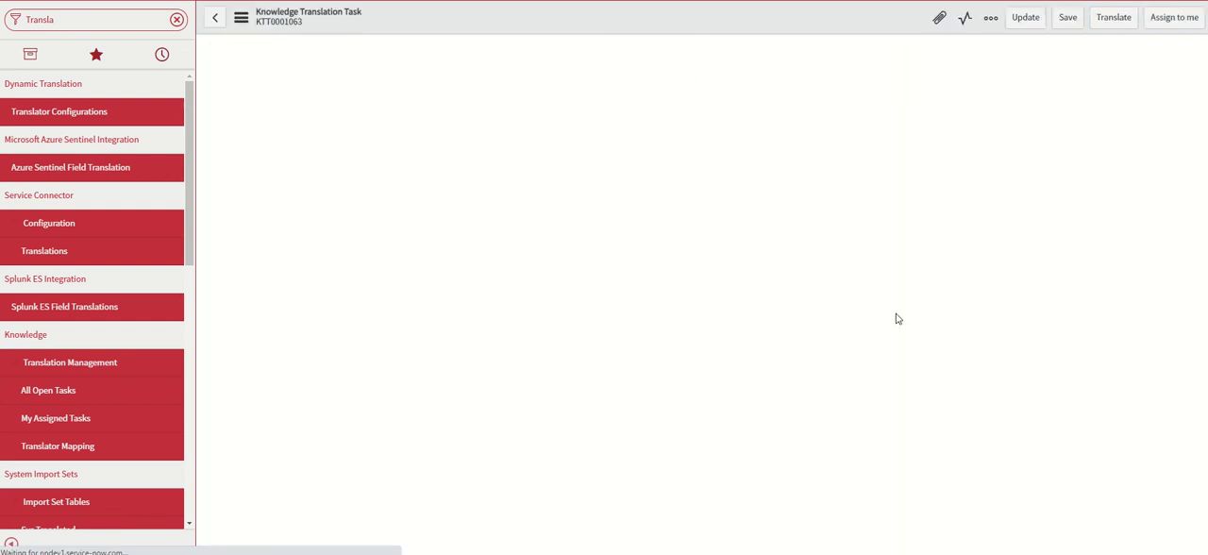
left_click(87, 20)
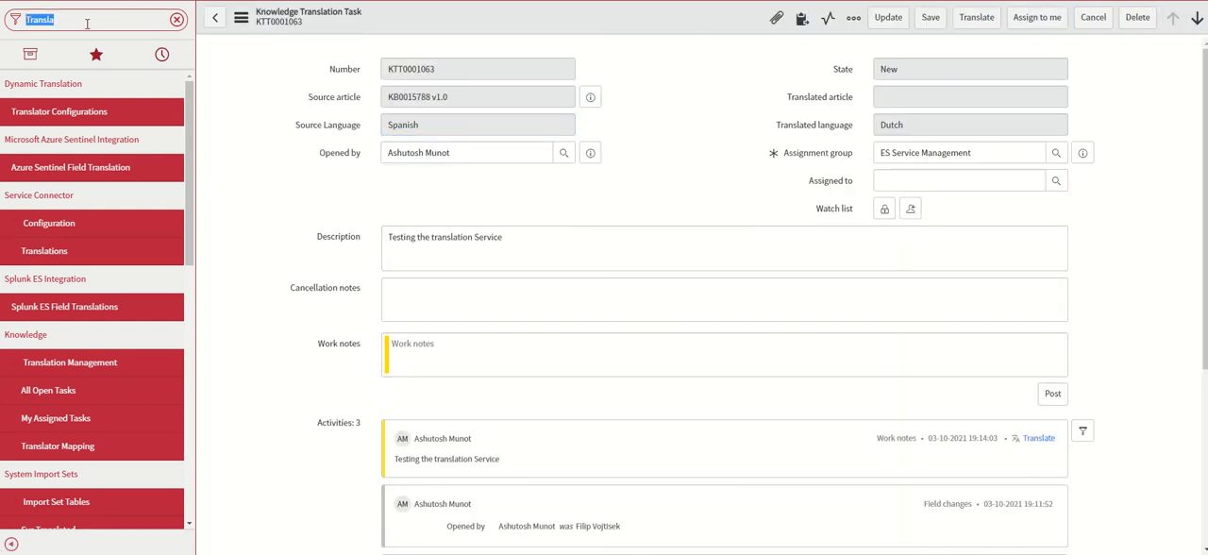
type("Incident")
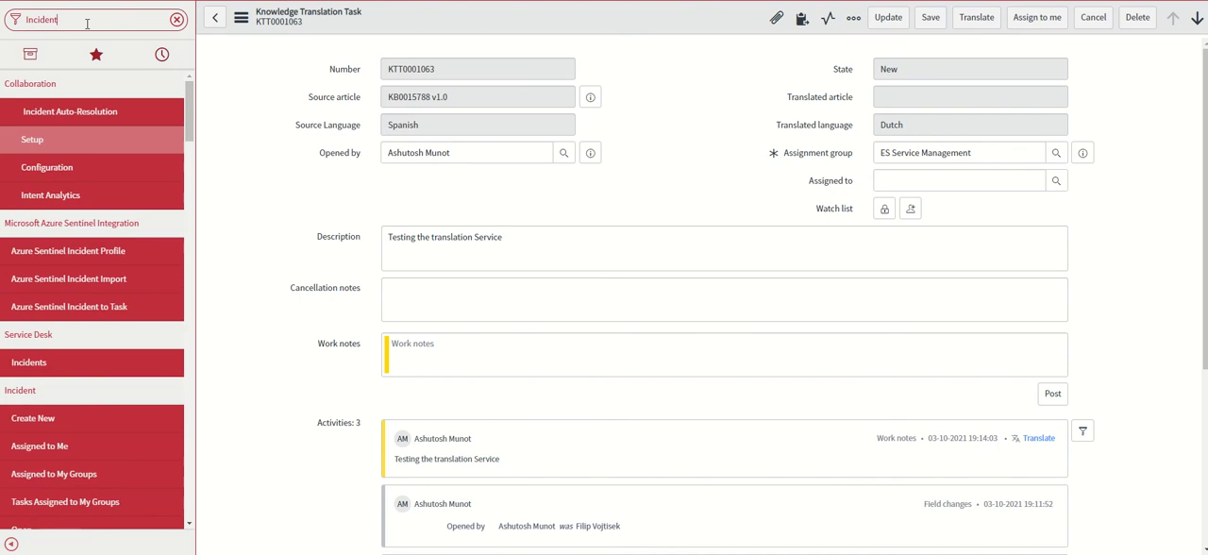
left_click(54, 418)
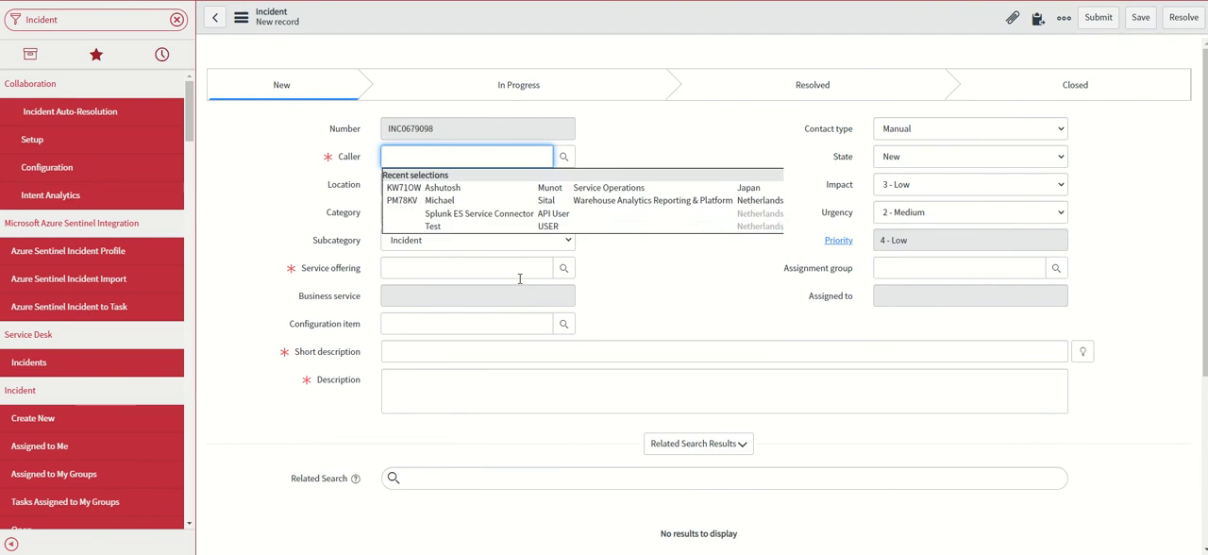
Choose the Service Operations caller from the recent selections and set the incident's service offering to ServiceNow ITSM
left_click(443, 188)
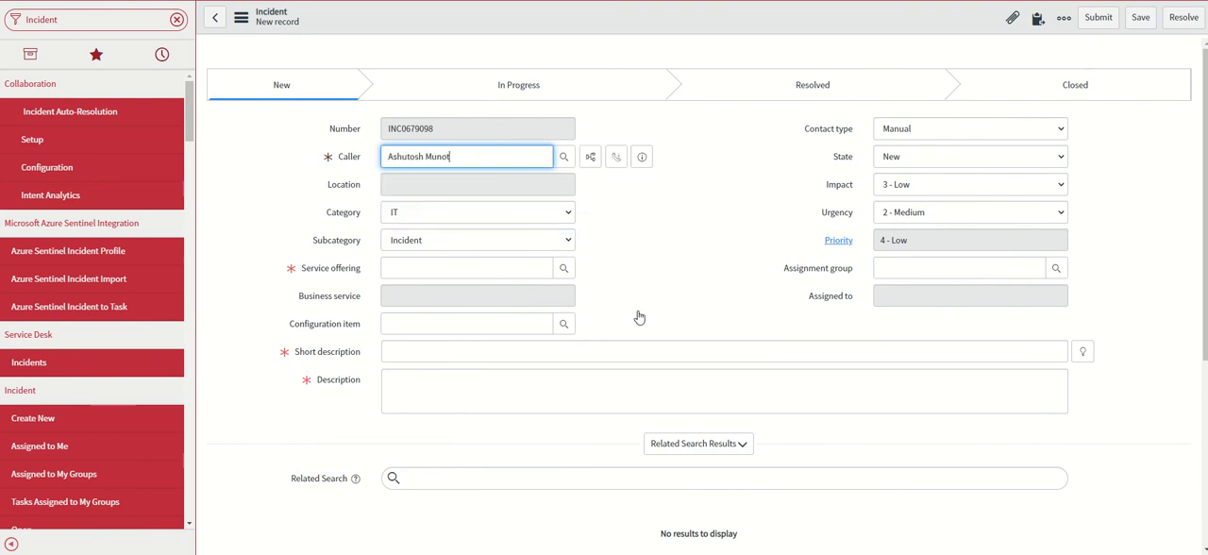
left_click(390, 275)
left_click(415, 299)
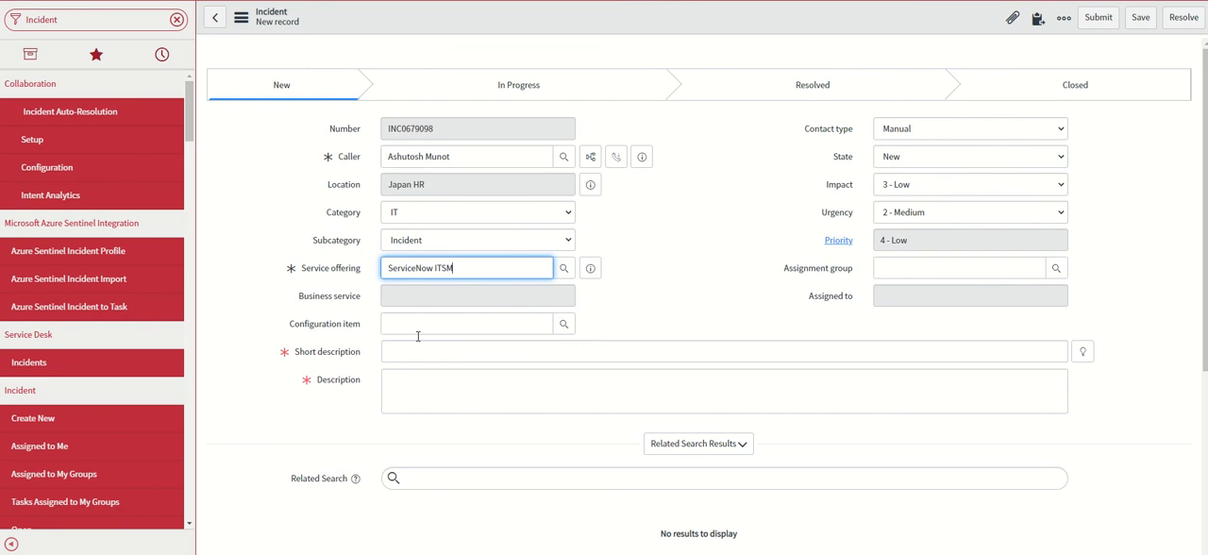
Enter "Testing" as both the short description and the description, and save the incident
left_click(393, 351)
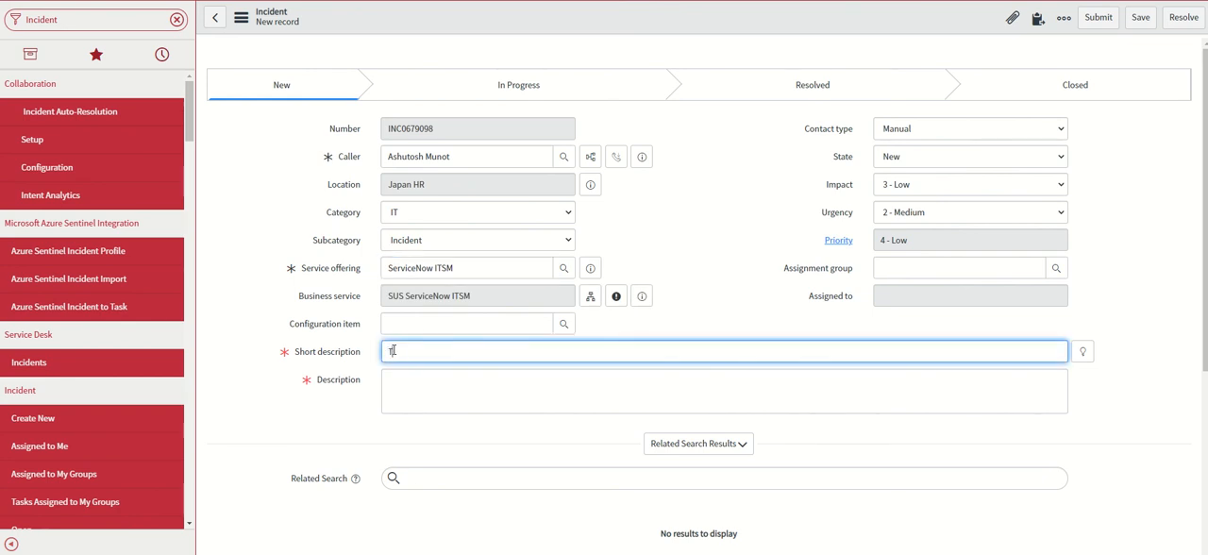
type("Testng")
key("BackSpace")
type("ing")
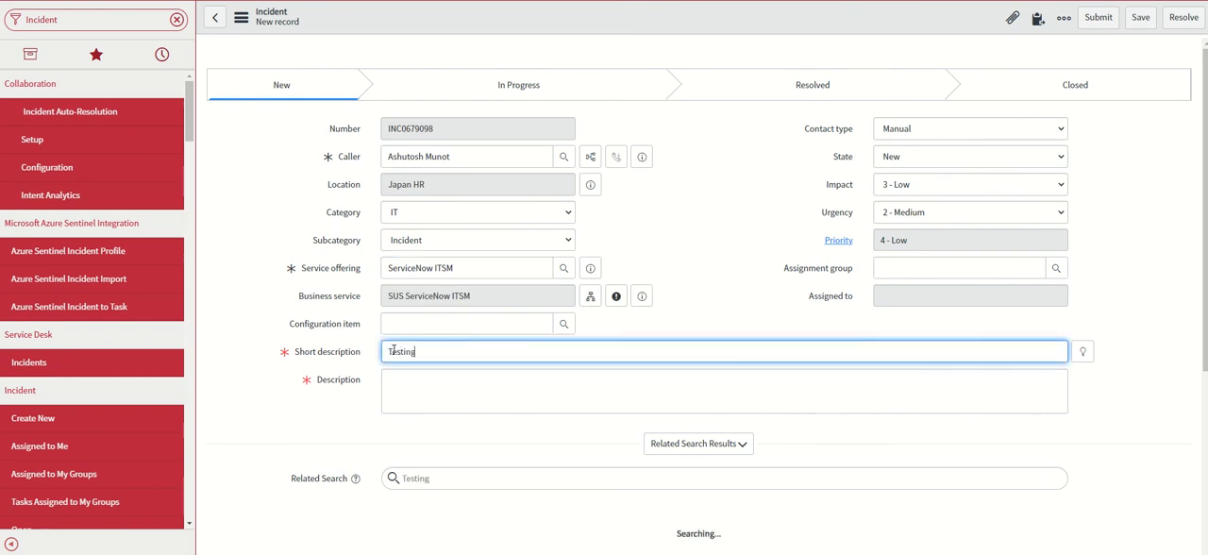
key("Tab")
type("Testong")
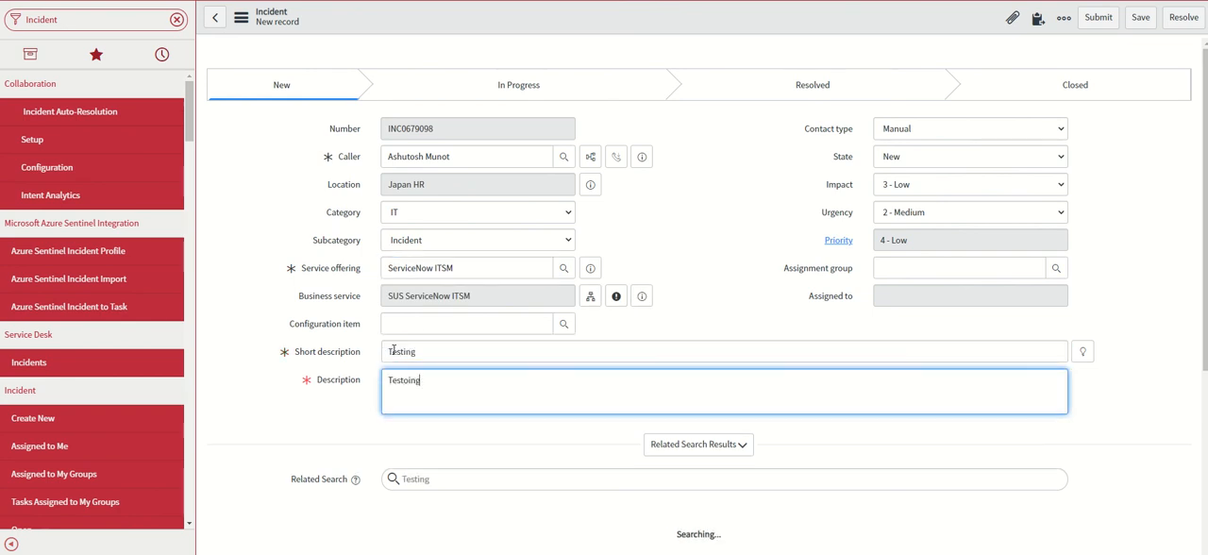
key("BackSpace")
key("BackSpace")
type("ing")
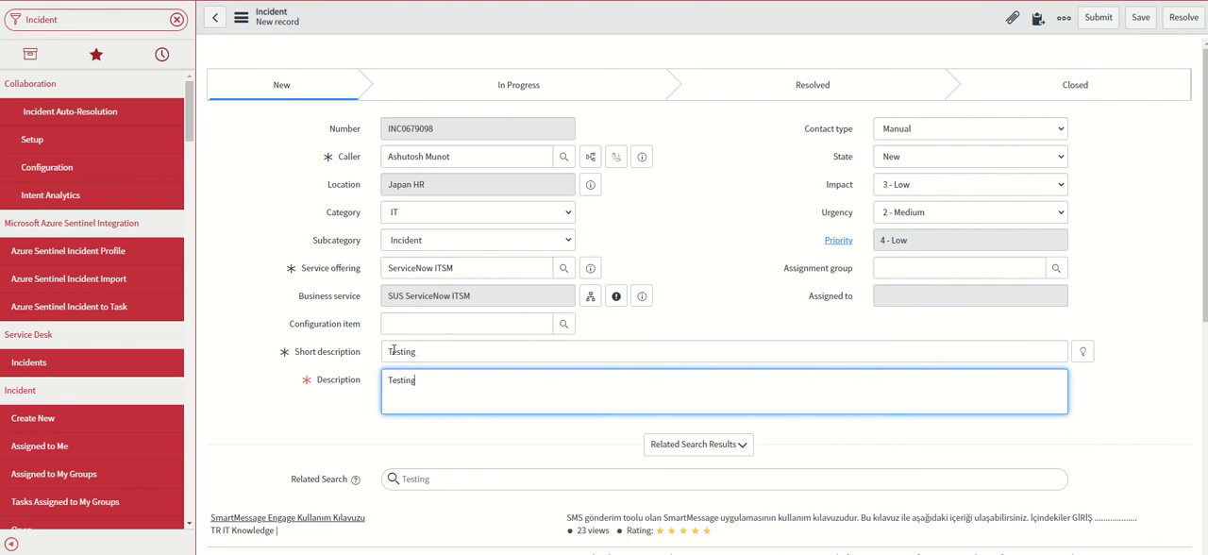
left_click(1140, 17)
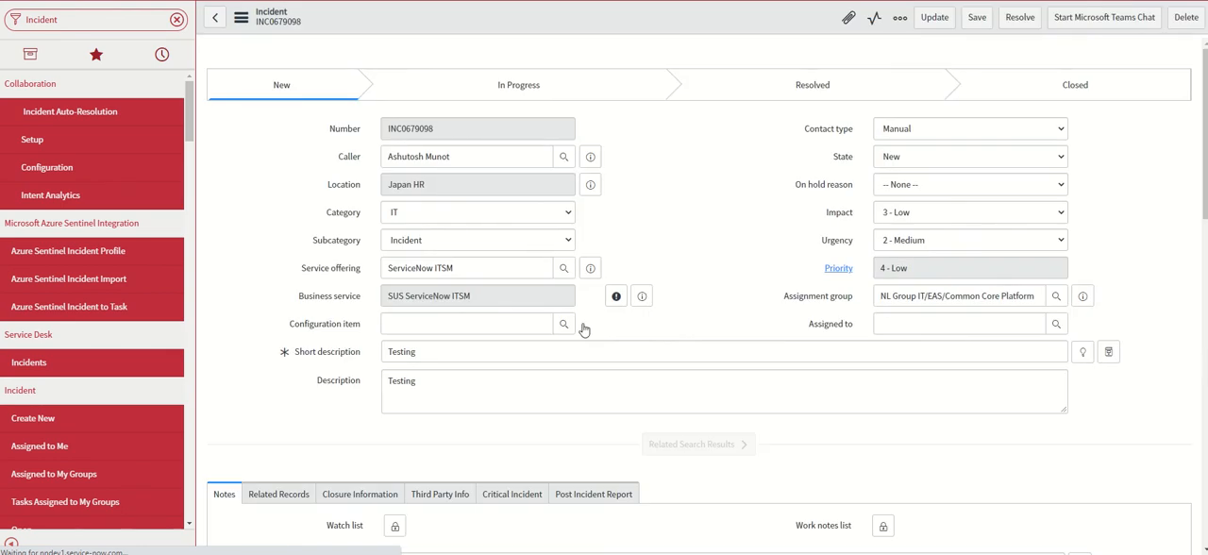
Add the customer-visible comment "Laten We Praten" to the incident and save it
scroll(664, 284, "down", 3)
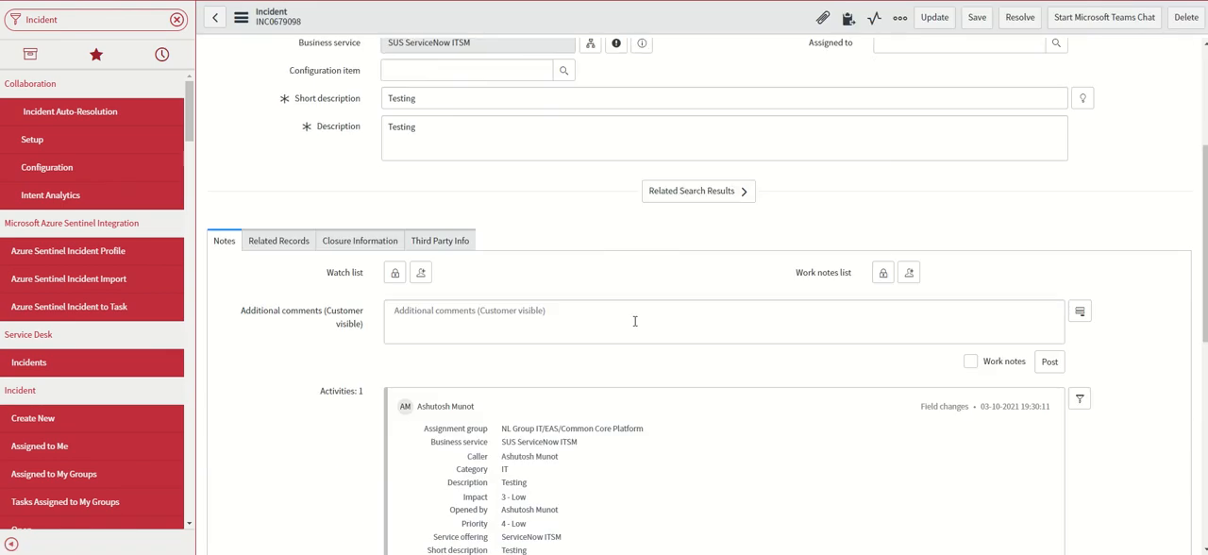
left_click(474, 330)
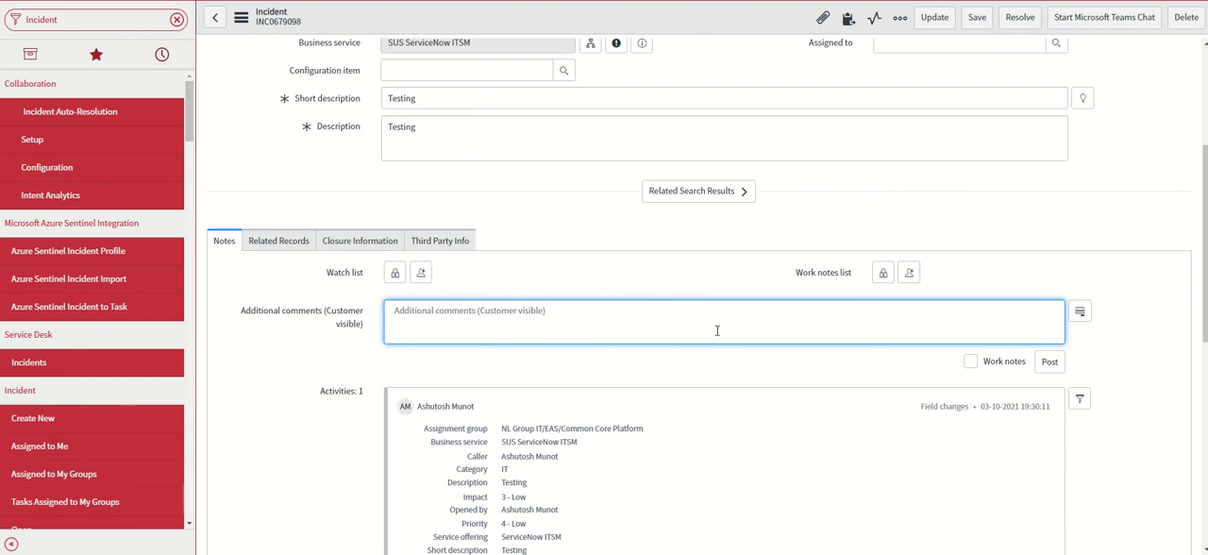
type("L")
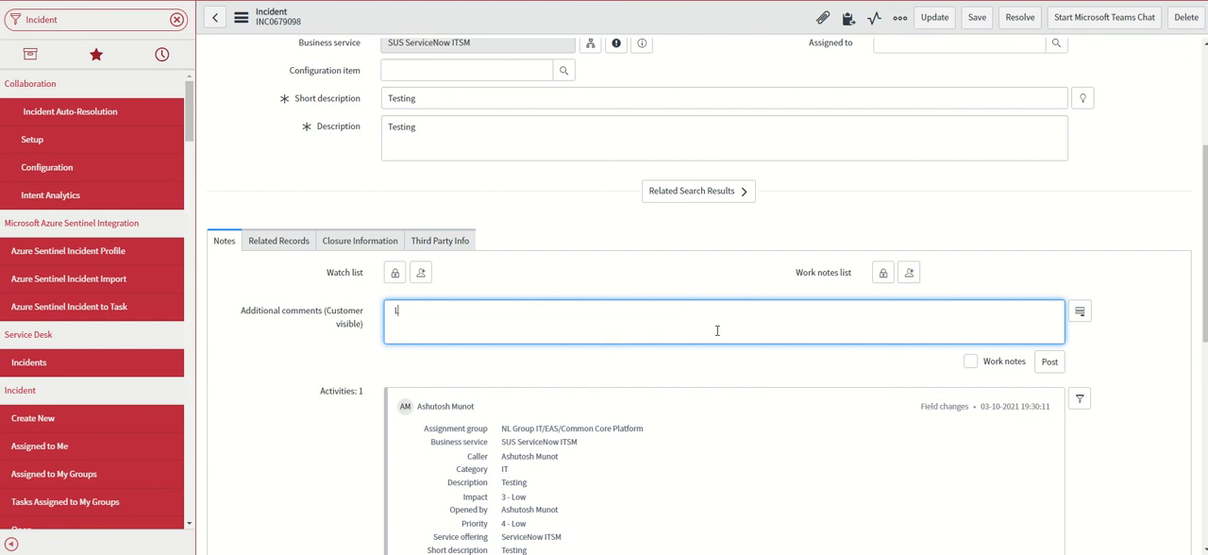
type("aten We Praten")
key("ctrl+s")
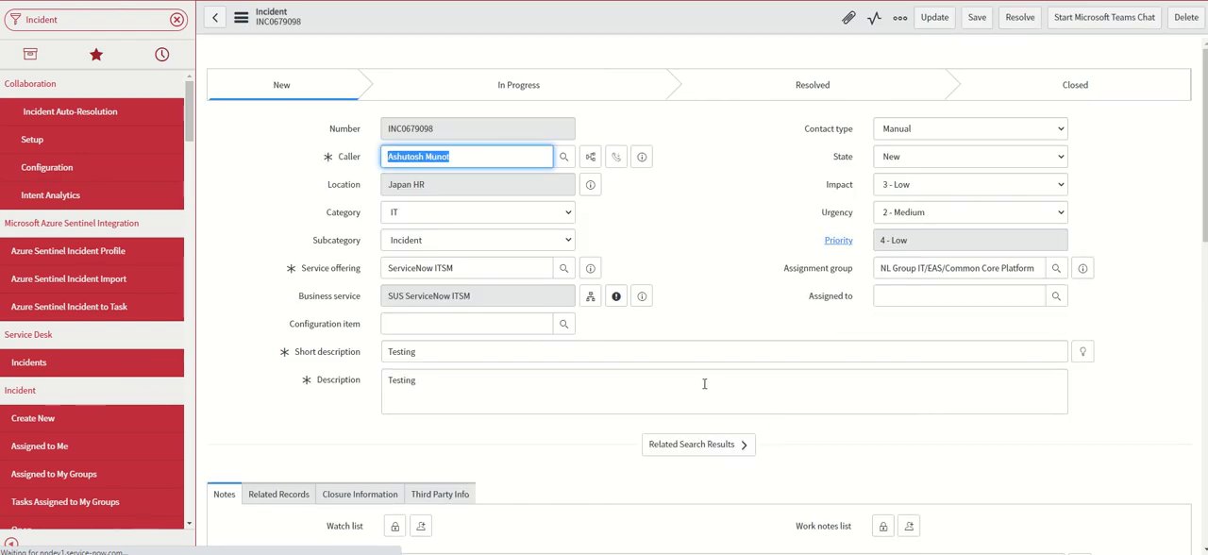
Translate the "Laten We Praten" comment in the incident's activity stream and highlight the translated text
scroll(704, 383, "down", 5)
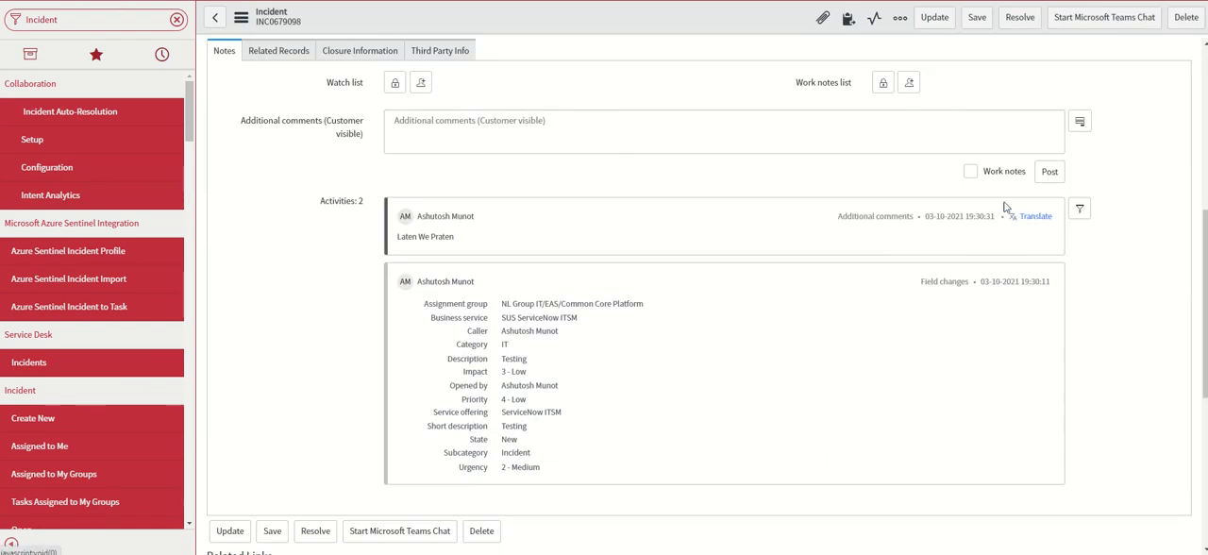
left_click(1035, 217)
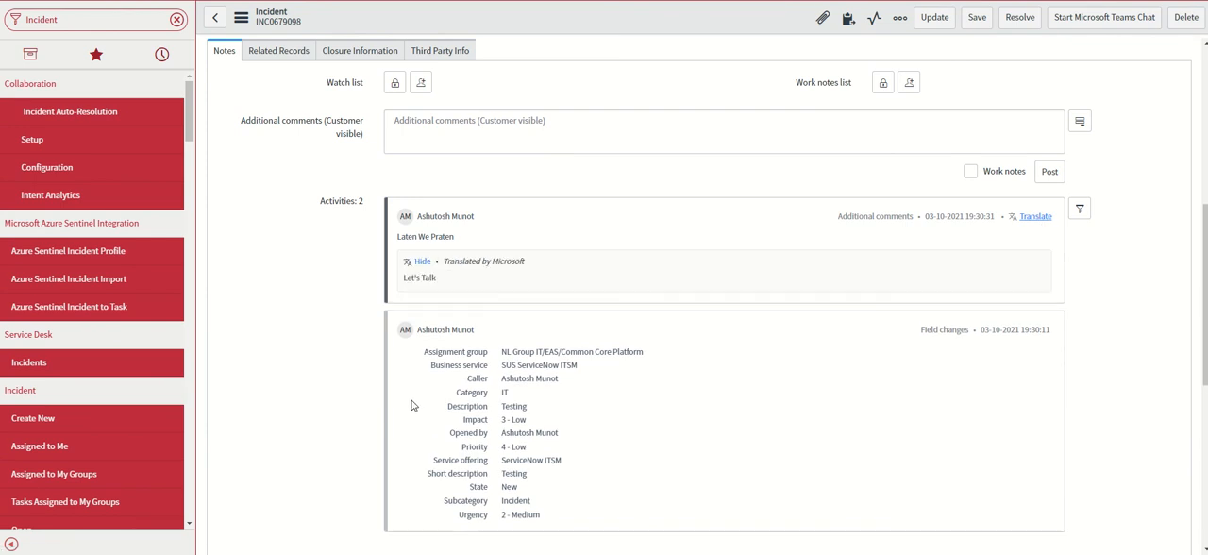
left_click_drag(443, 283, 405, 287)
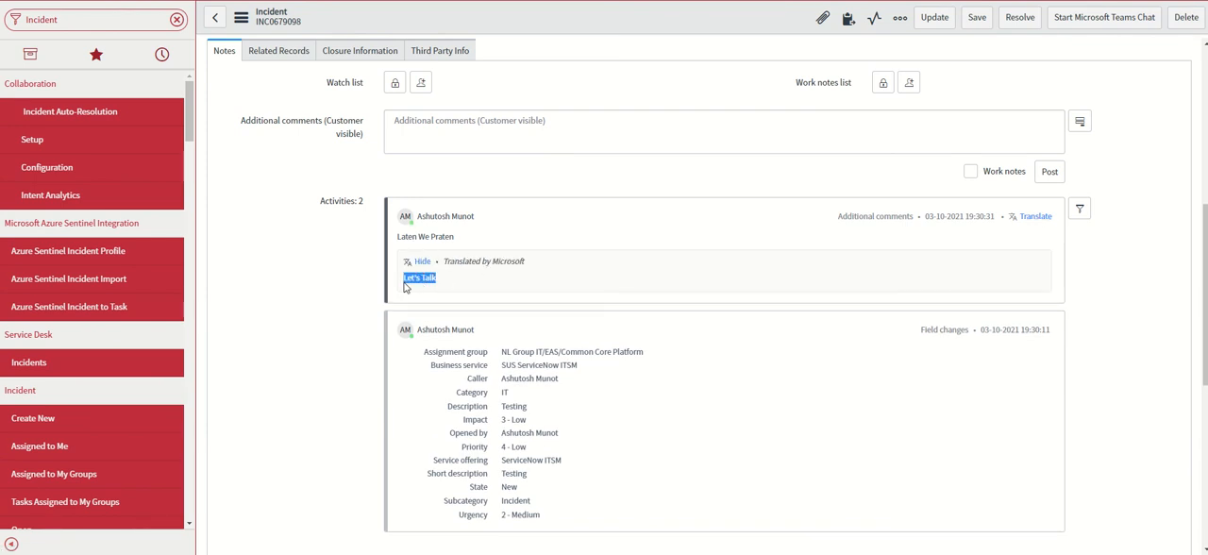